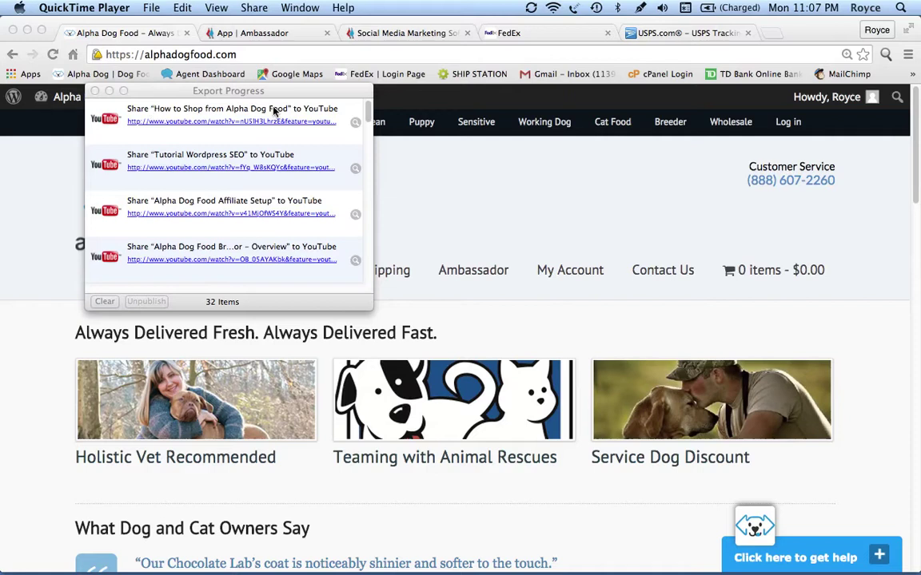
Move the YouTube export progress window aside and close it
{"action": "left_click_drag", "start_coordinate": [153, 94], "coordinate": [385, 116]}
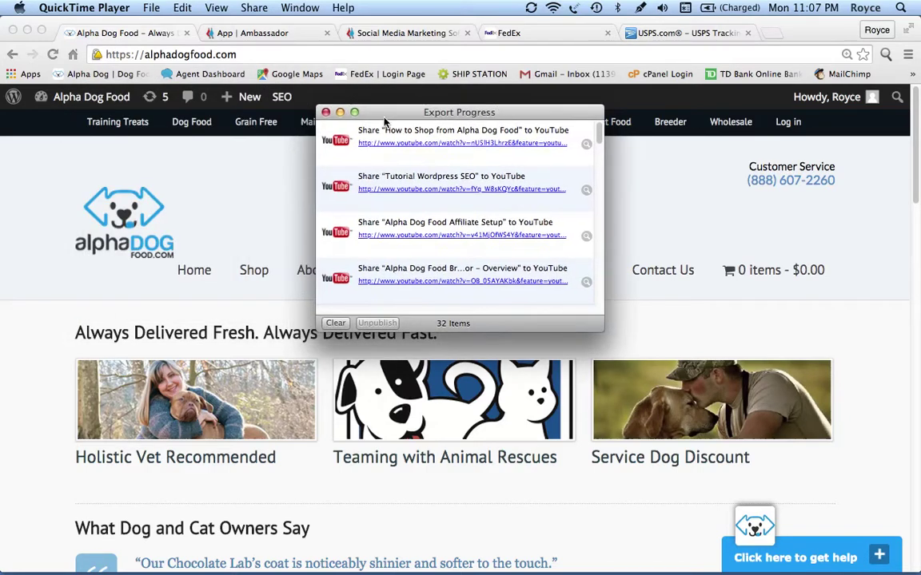
{"action": "left_click", "coordinate": [325, 112]}
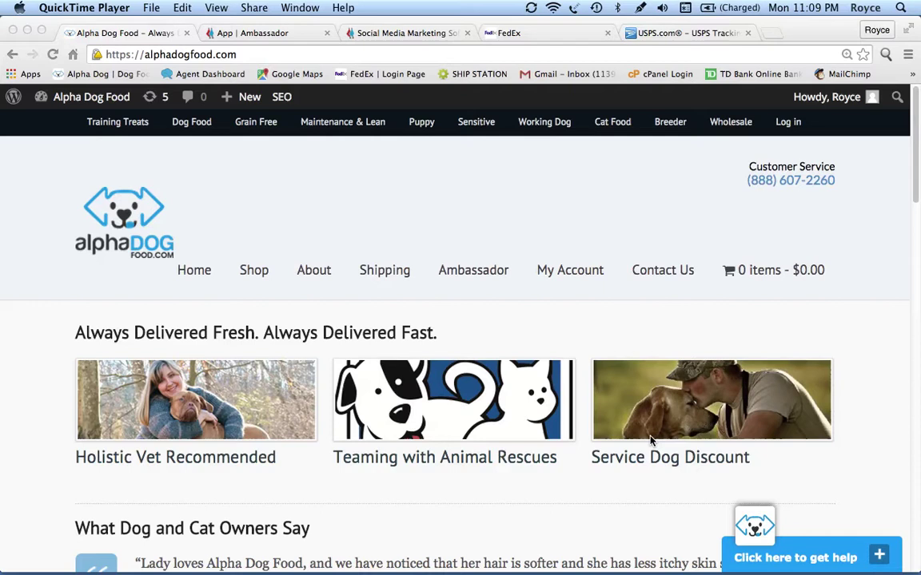
{"action": "scroll", "coordinate": [611, 464], "scroll_direction": "down", "scroll_amount": 1}
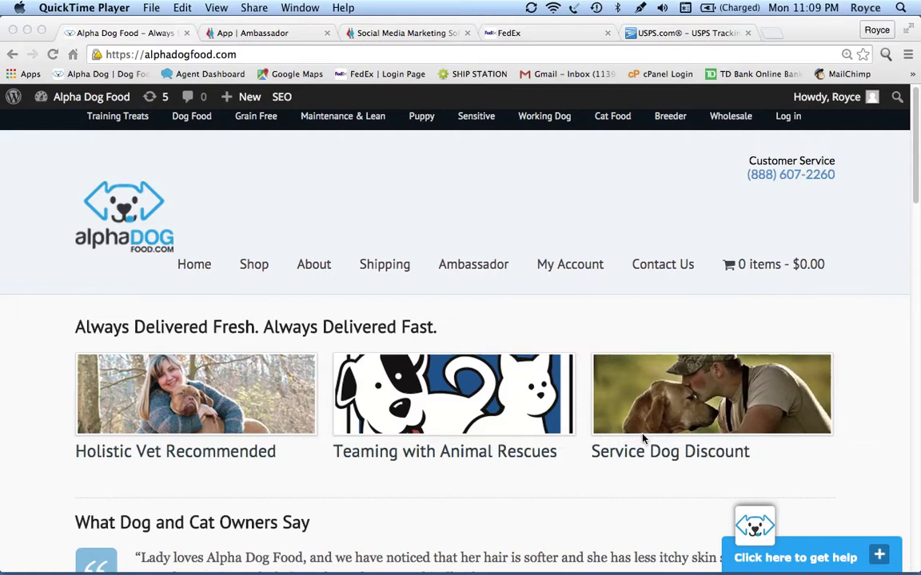
{"action": "scroll", "coordinate": [481, 461], "scroll_direction": "down", "scroll_amount": 5}
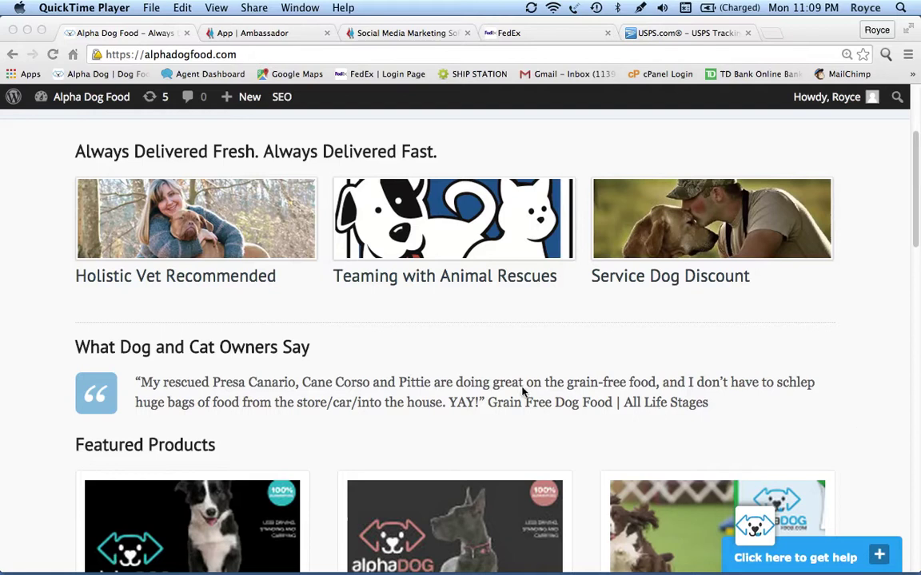
{"action": "scroll", "coordinate": [523, 391], "scroll_direction": "down", "scroll_amount": 8}
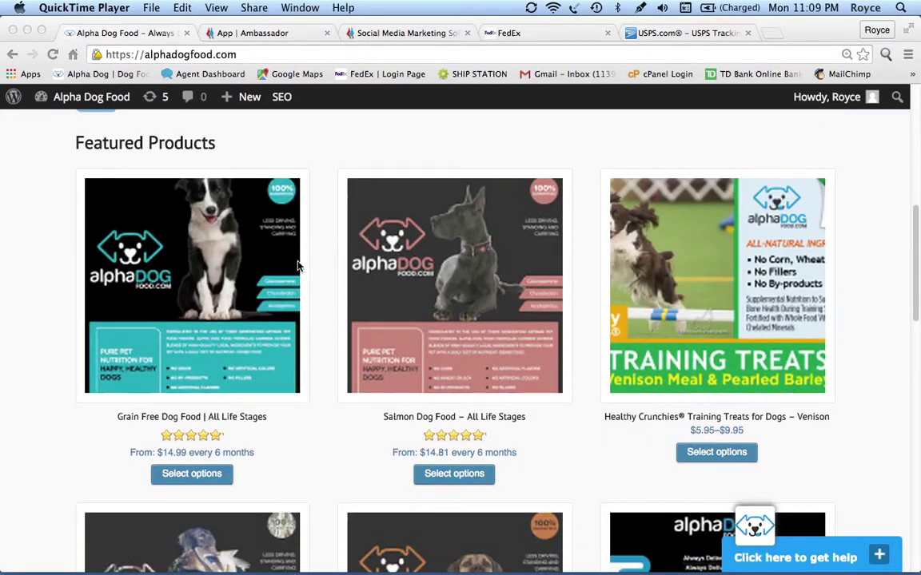
{"action": "scroll", "coordinate": [406, 392], "scroll_direction": "down", "scroll_amount": 3}
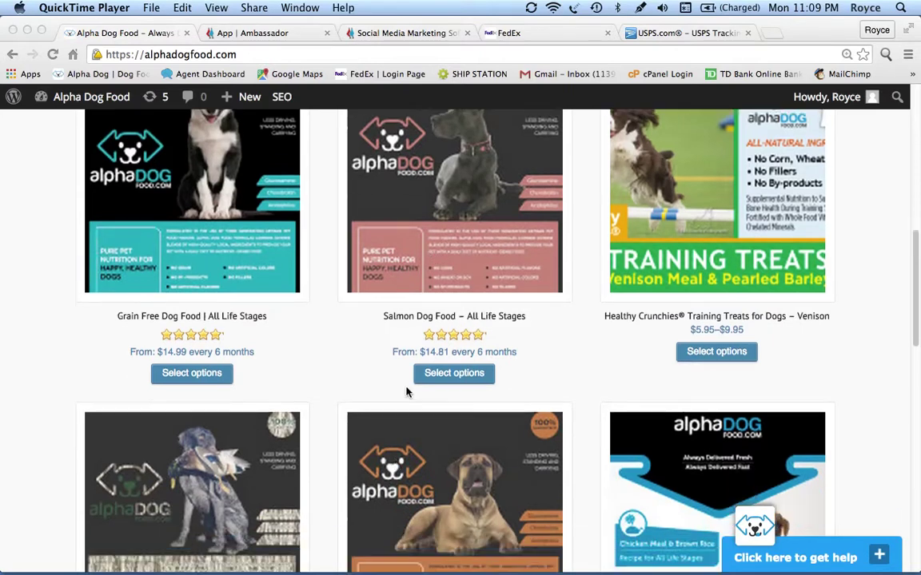
{"action": "scroll", "coordinate": [406, 391], "scroll_direction": "down", "scroll_amount": 10}
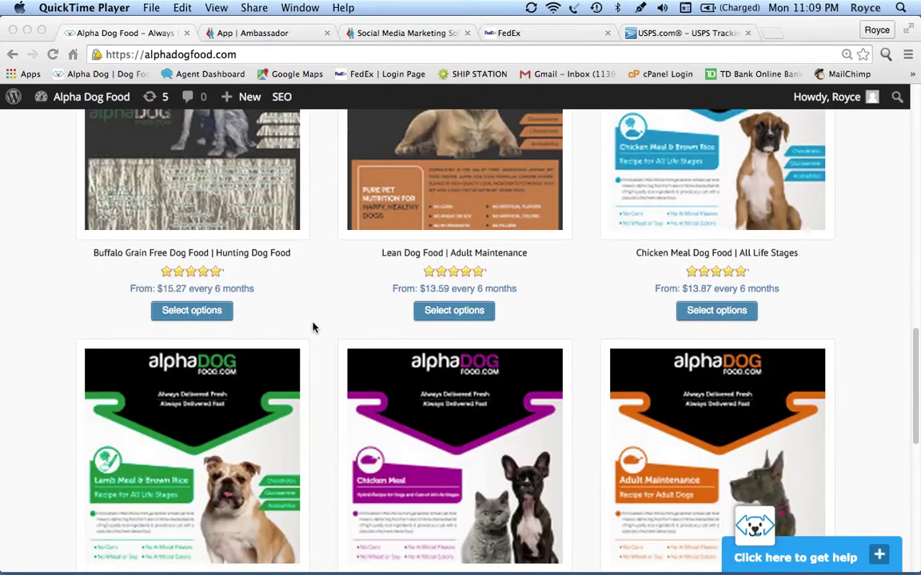
{"action": "scroll", "coordinate": [448, 308], "scroll_direction": "up", "scroll_amount": 15}
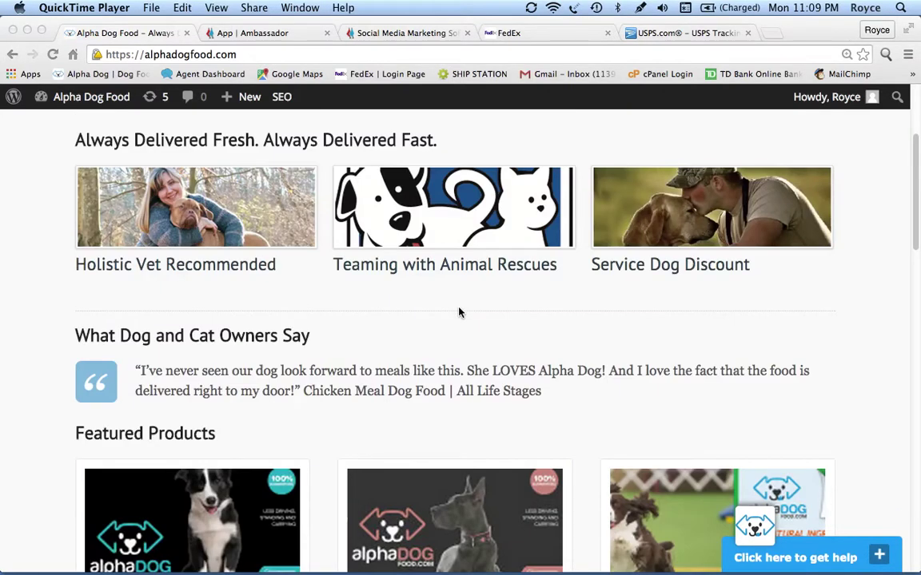
{"action": "scroll", "coordinate": [459, 312], "scroll_direction": "up", "scroll_amount": 6}
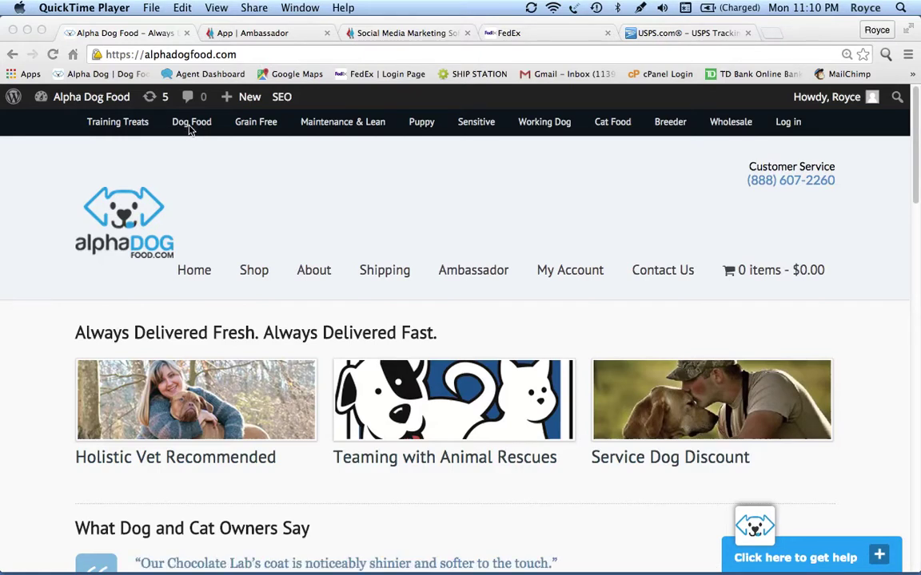
In Chrome, open the Grain Free Dog Food | All Life Stages product from the Grain Free category
{"action": "left_click", "coordinate": [254, 128]}
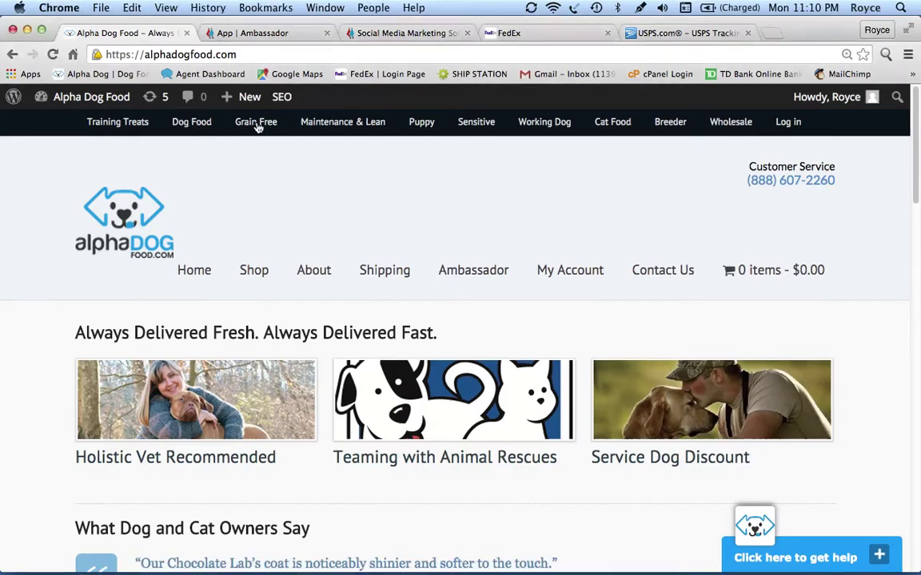
{"action": "left_click", "coordinate": [256, 127]}
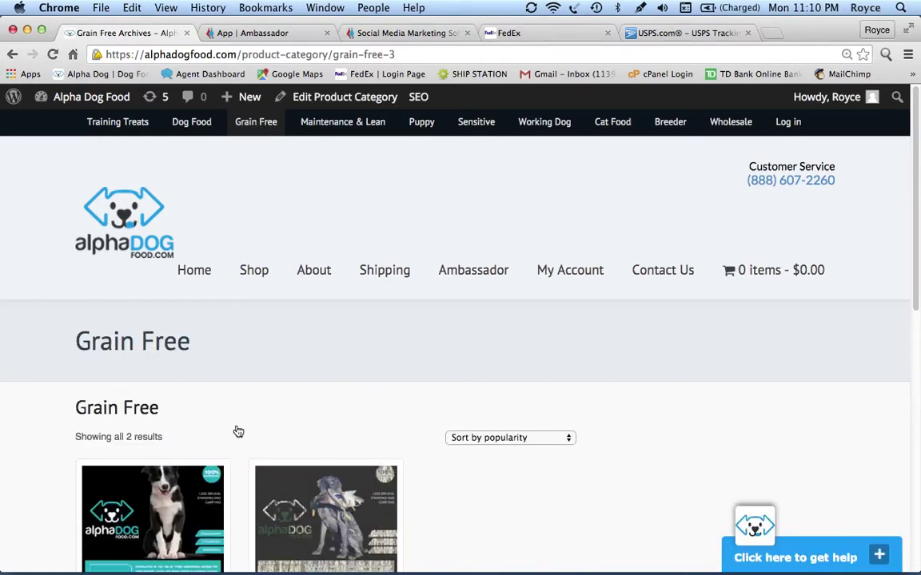
{"action": "left_click", "coordinate": [162, 504]}
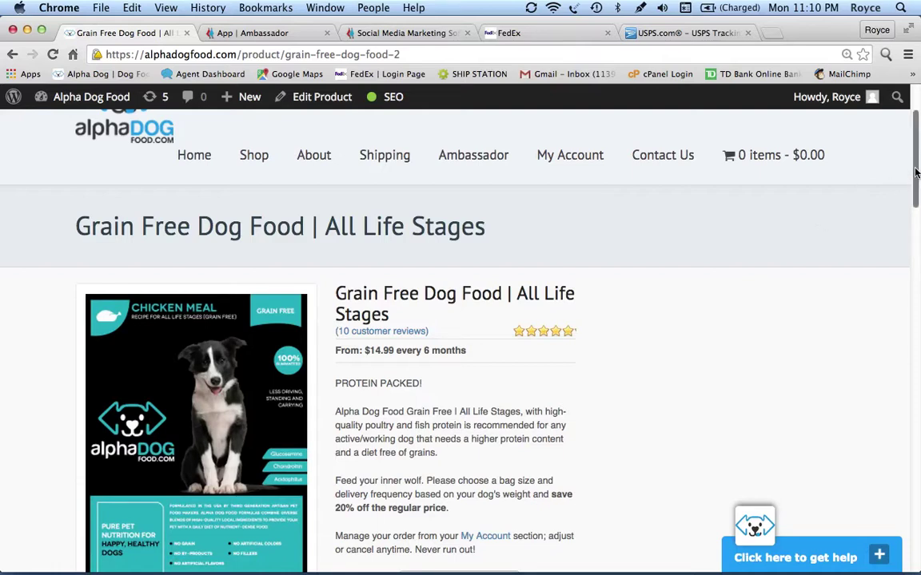
Choose the 55lb bag size and 1 Month delivery frequency, priced at $96.20 / month
{"action": "left_click_drag", "start_coordinate": [915, 173], "coordinate": [888, 214]}
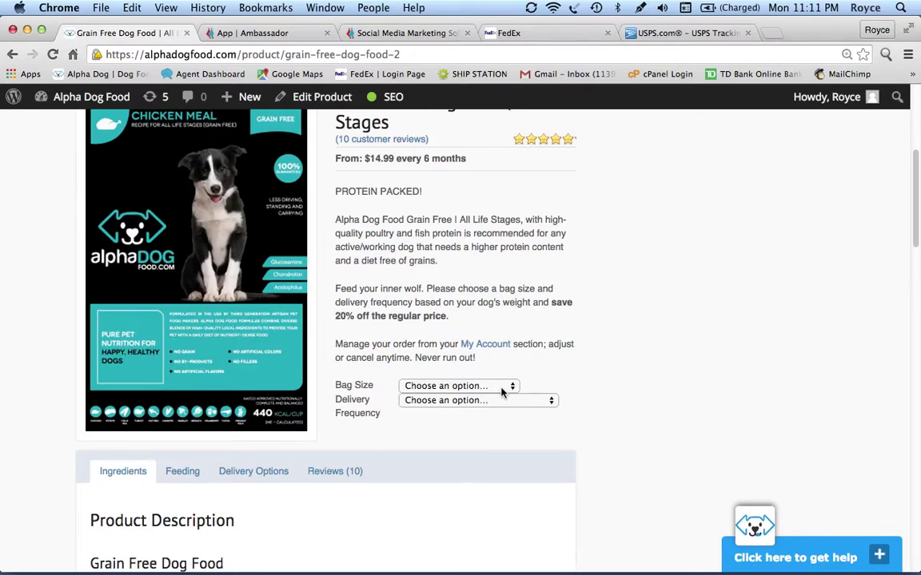
{"action": "left_click", "coordinate": [450, 386]}
{"action": "left_click", "coordinate": [331, 446]}
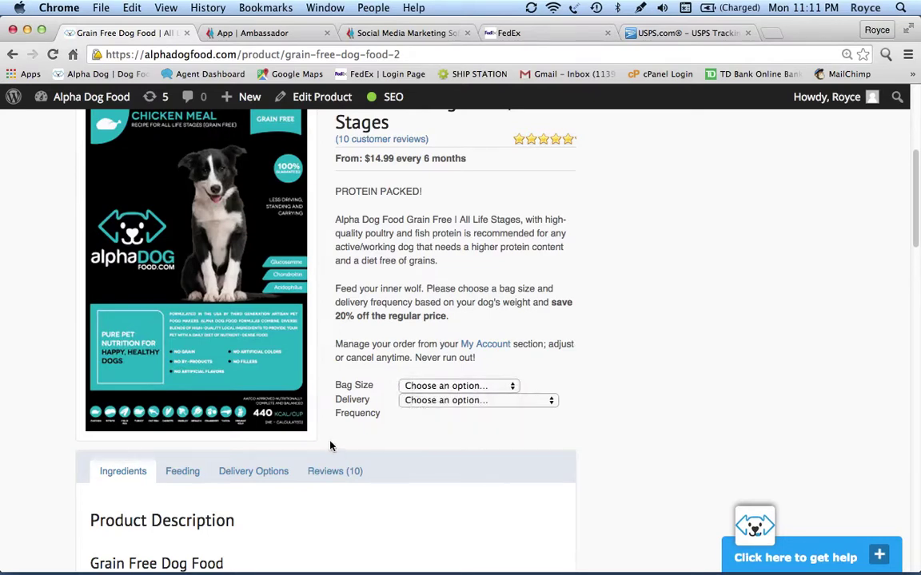
{"action": "left_click", "coordinate": [404, 386]}
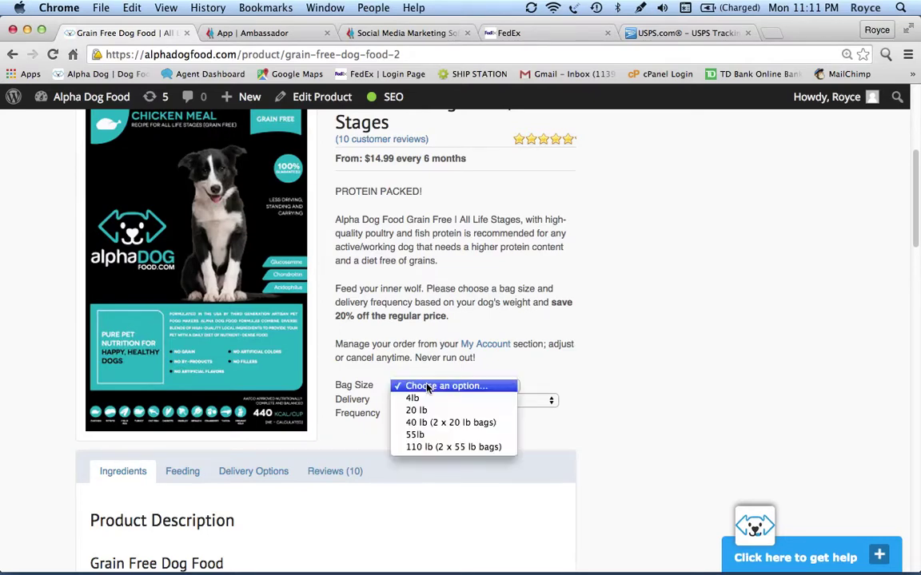
{"action": "left_click", "coordinate": [431, 435]}
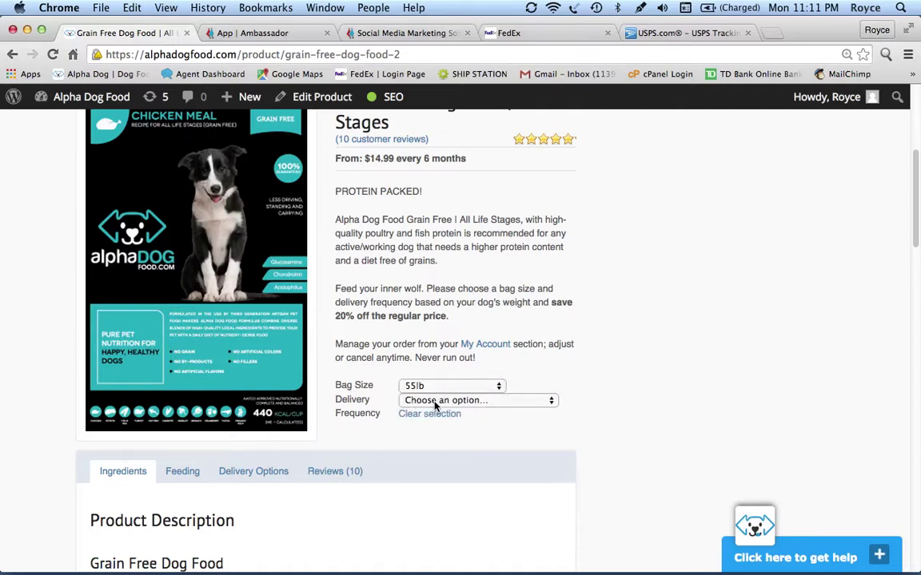
{"action": "left_click", "coordinate": [435, 401]}
{"action": "left_click", "coordinate": [425, 446]}
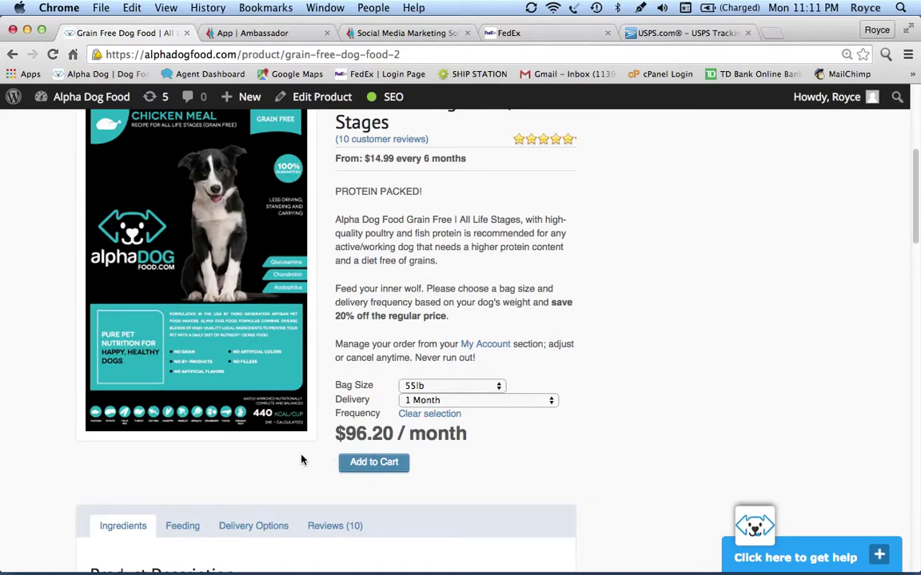
{"action": "scroll", "coordinate": [301, 459], "scroll_direction": "down", "scroll_amount": 3}
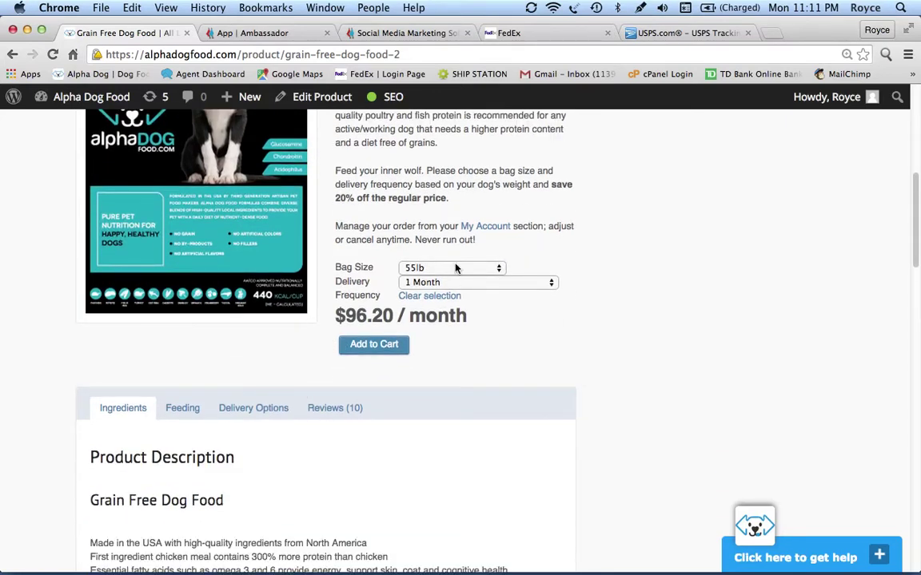
Open the Feeding tab and highlight 55 lb and 180 cups in the Cups per Bag Size table
{"action": "left_click", "coordinate": [177, 414]}
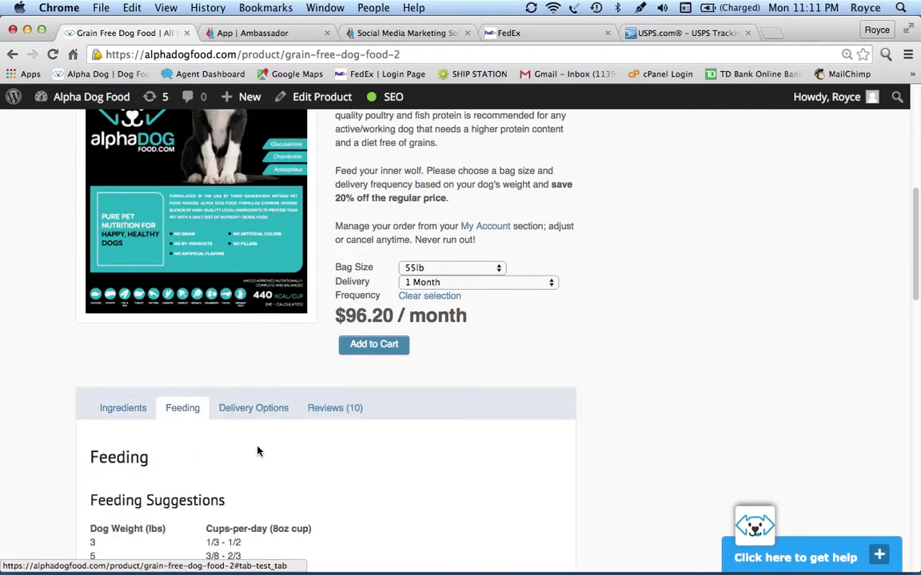
{"action": "scroll", "coordinate": [267, 463], "scroll_direction": "up", "scroll_amount": 1}
{"action": "scroll", "coordinate": [267, 462], "scroll_direction": "down", "scroll_amount": 5}
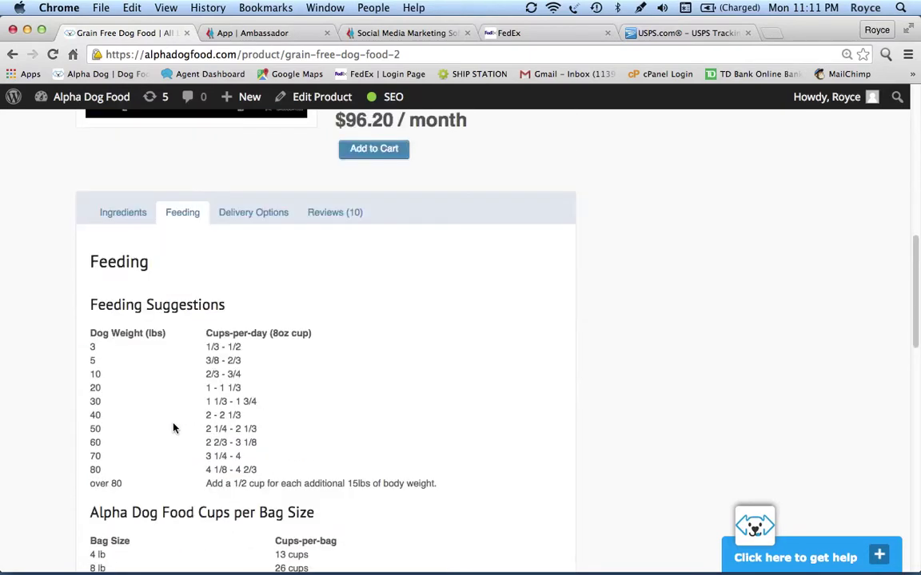
{"action": "scroll", "coordinate": [179, 403], "scroll_direction": "down", "scroll_amount": 3}
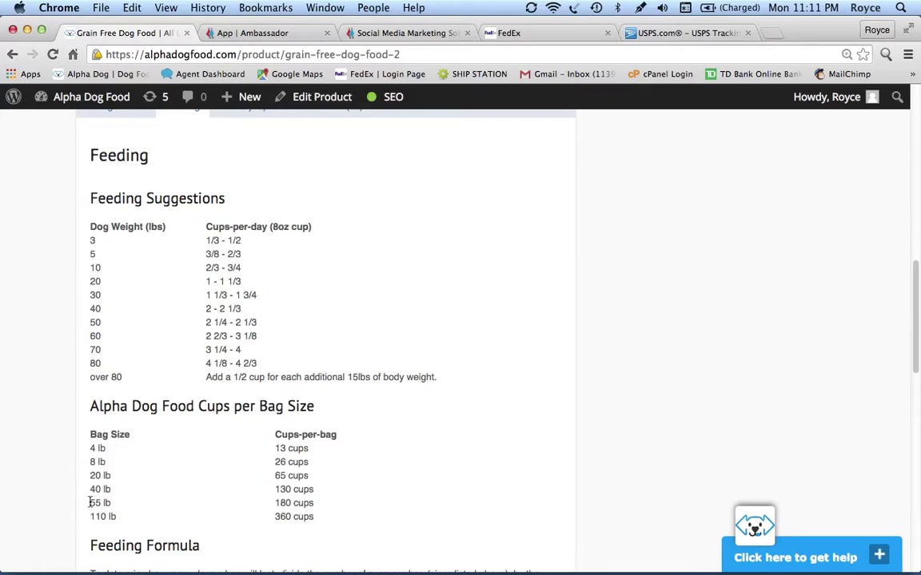
{"action": "left_click_drag", "start_coordinate": [106, 503], "coordinate": [88, 503]}
{"action": "left_click_drag", "start_coordinate": [274, 503], "coordinate": [313, 503]}
{"action": "scroll", "coordinate": [368, 358], "scroll_direction": "up", "scroll_amount": 4}
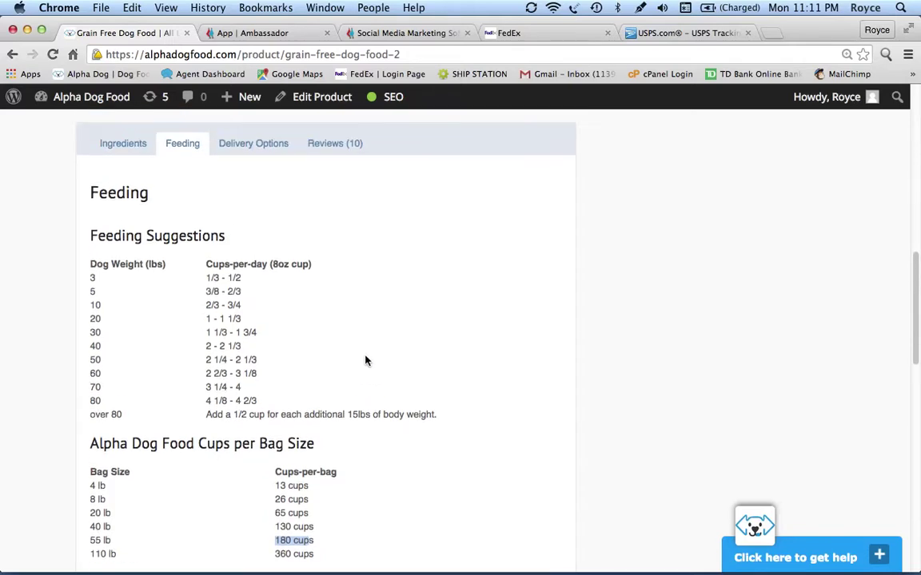
{"action": "scroll", "coordinate": [362, 352], "scroll_direction": "up", "scroll_amount": 3}
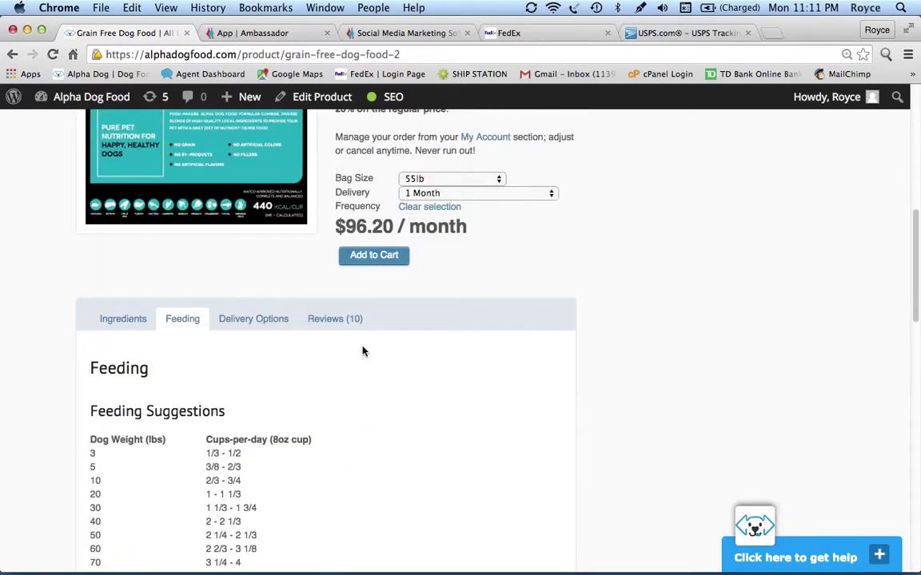
Set Delivery Frequency to 2 months and add the $96.20 Grain Free bag to the cart
{"action": "left_click", "coordinate": [470, 195]}
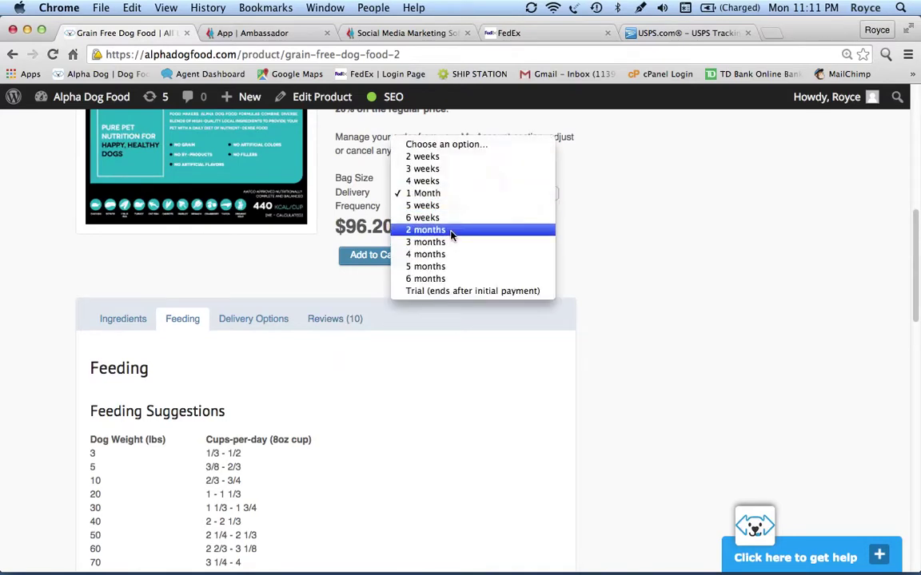
{"action": "key", "text": "Escape"}
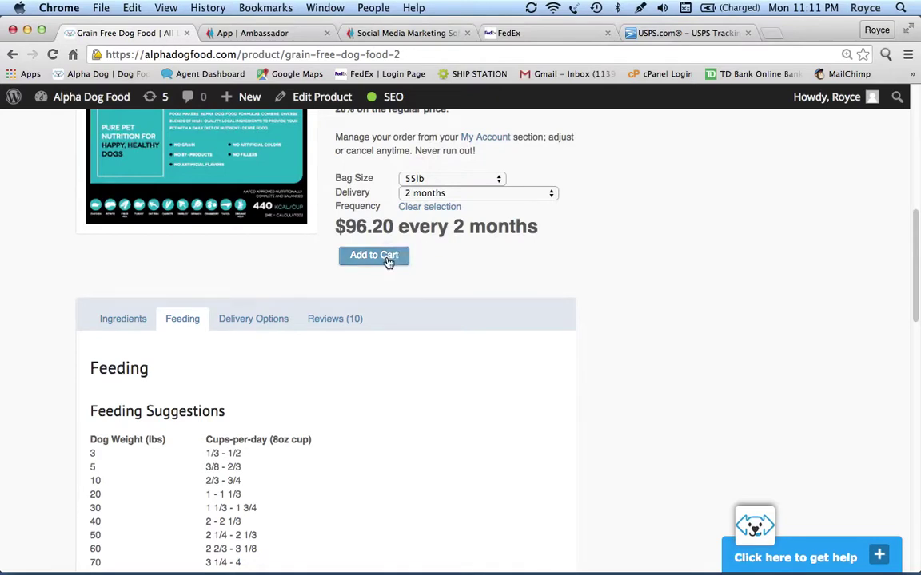
{"action": "left_click", "coordinate": [388, 261]}
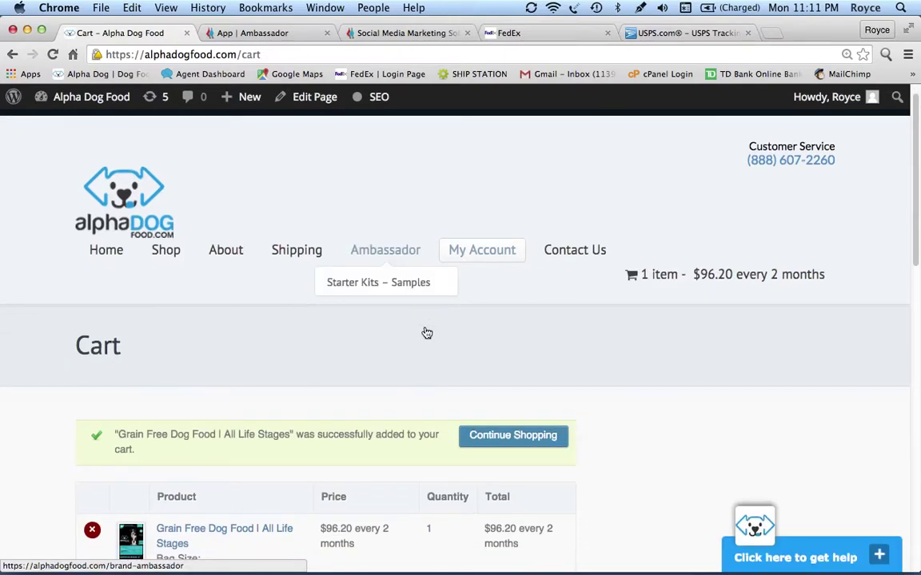
Apply the coupon code xpet20 to the cart
{"action": "scroll", "coordinate": [427, 333], "scroll_direction": "down", "scroll_amount": 3}
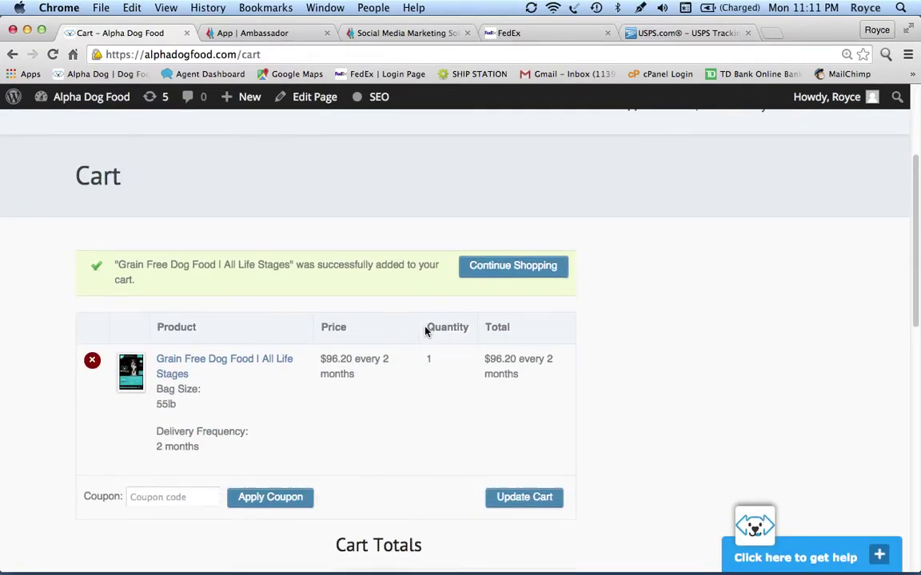
{"action": "left_click", "coordinate": [181, 498]}
{"action": "type", "text": "xpet20"}
{"action": "left_click", "coordinate": [263, 502]}
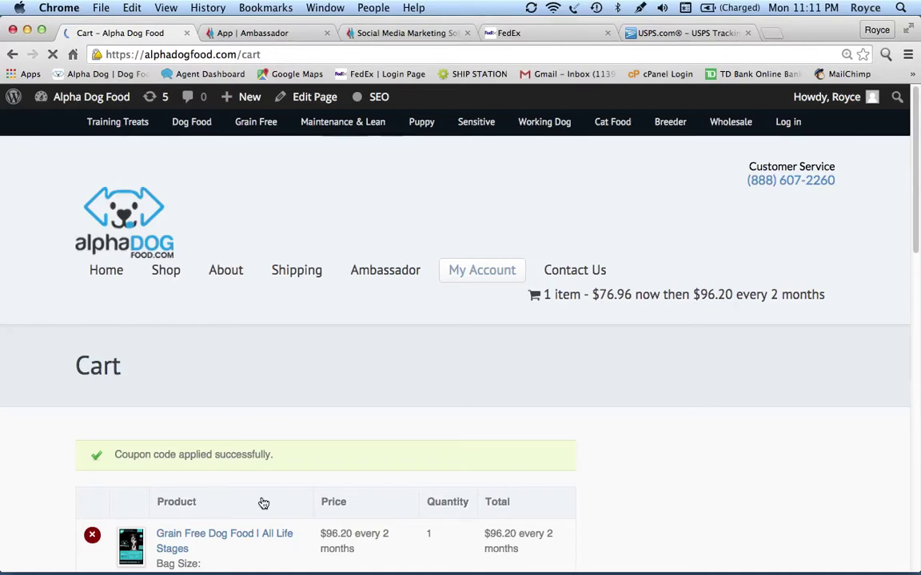
Scroll down to review Cart Totals: $82.35 now, then $102.93 every 2 months
{"action": "scroll", "coordinate": [478, 476], "scroll_direction": "down", "scroll_amount": 2}
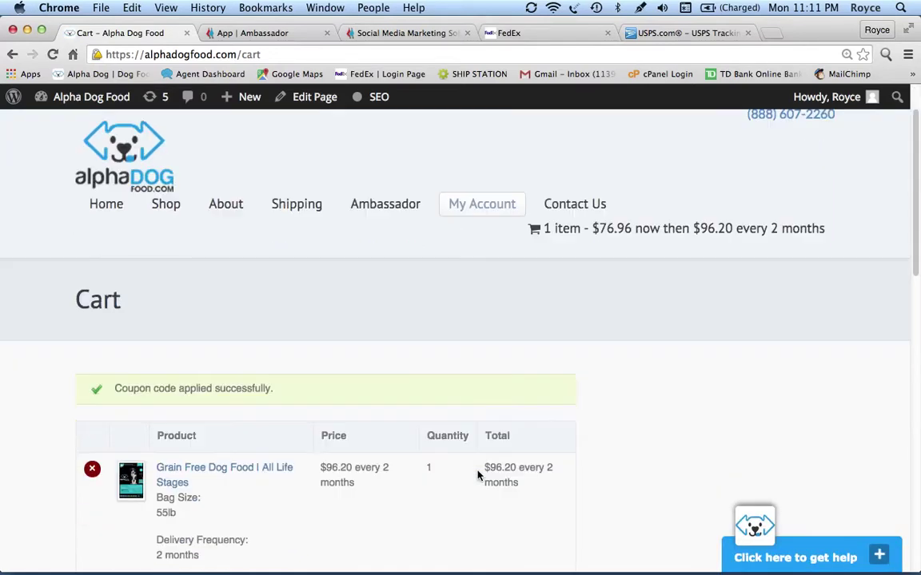
{"action": "scroll", "coordinate": [478, 476], "scroll_direction": "down", "scroll_amount": 2}
{"action": "scroll", "coordinate": [518, 501], "scroll_direction": "down", "scroll_amount": 3}
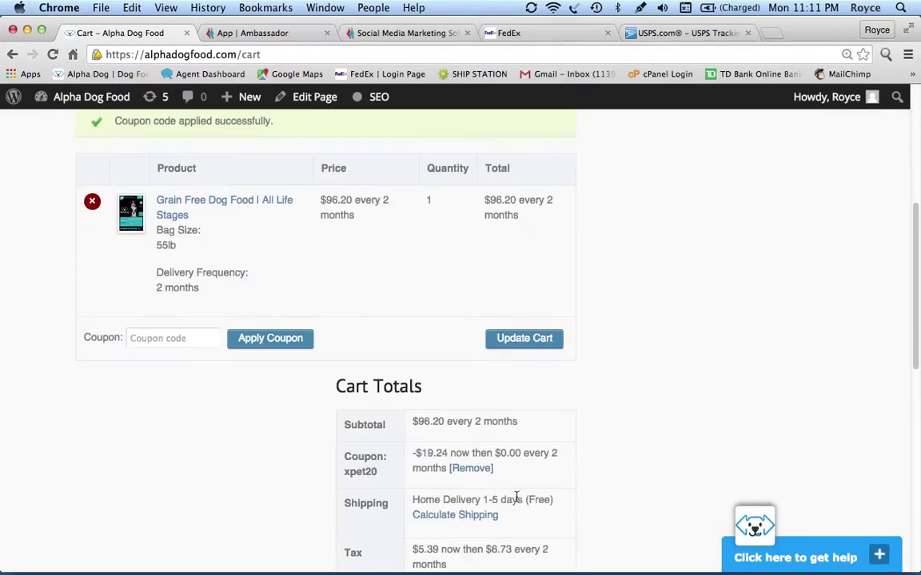
{"action": "scroll", "coordinate": [516, 498], "scroll_direction": "down", "scroll_amount": 2}
{"action": "scroll", "coordinate": [543, 481], "scroll_direction": "down", "scroll_amount": 2}
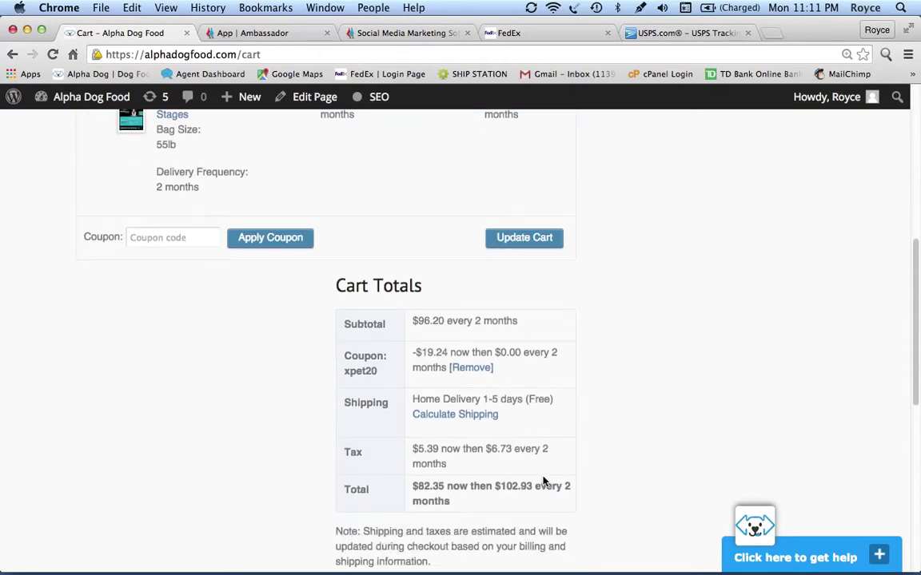
{"action": "scroll", "coordinate": [440, 384], "scroll_direction": "down", "scroll_amount": 1}
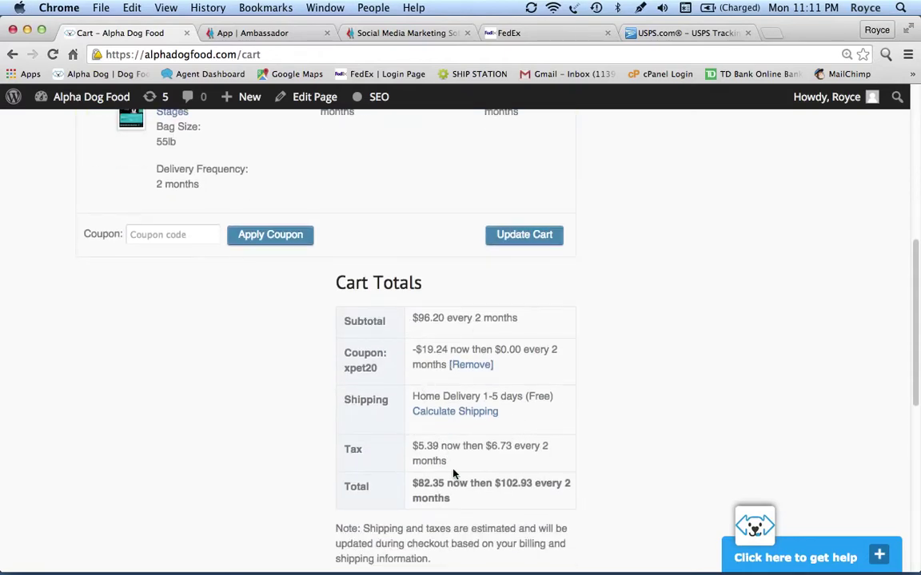
{"action": "scroll", "coordinate": [452, 473], "scroll_direction": "down", "scroll_amount": 1}
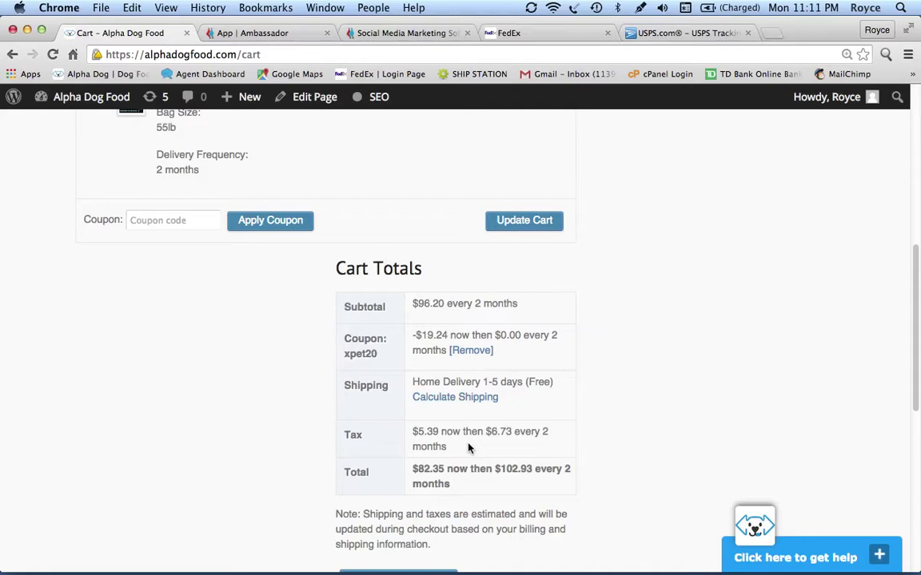
{"action": "scroll", "coordinate": [469, 448], "scroll_direction": "down", "scroll_amount": 4}
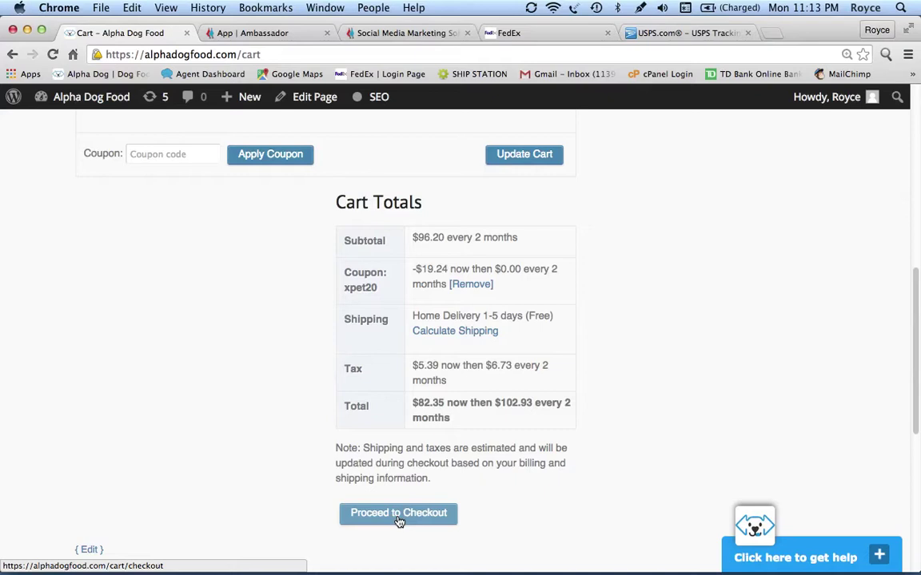
Proceed to checkout and review the prefilled Billing Details, selecting the billing town
{"action": "left_click", "coordinate": [399, 521]}
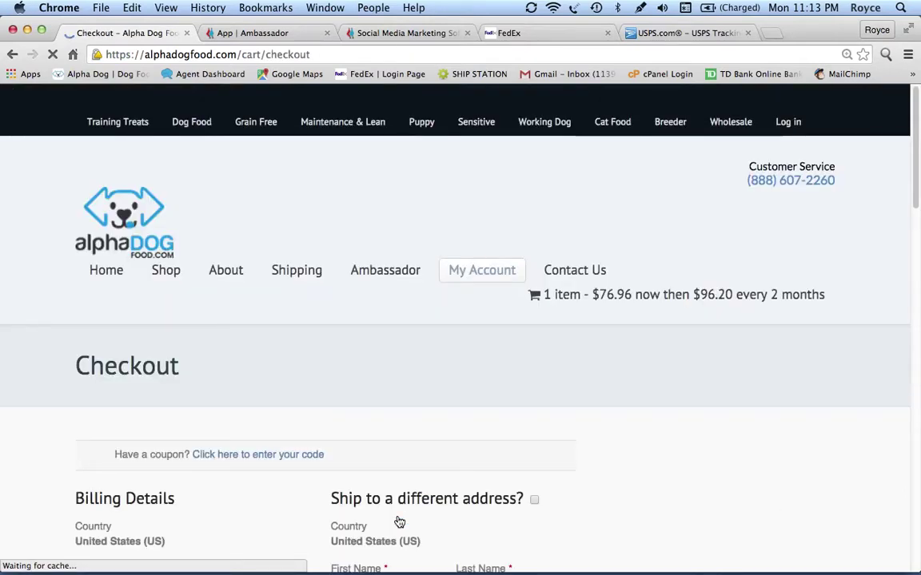
{"action": "scroll", "coordinate": [399, 521], "scroll_direction": "down", "scroll_amount": 5}
{"action": "scroll", "coordinate": [399, 521], "scroll_direction": "down", "scroll_amount": 2}
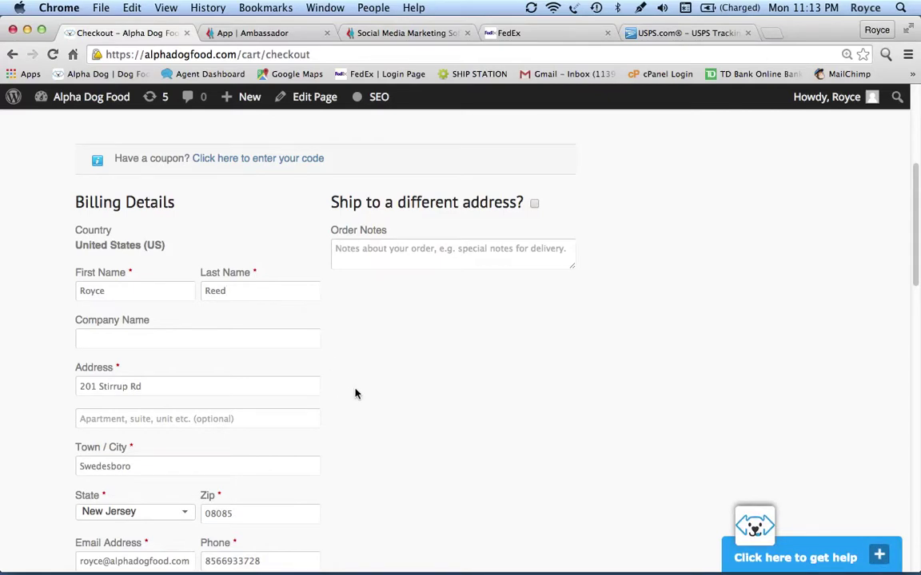
{"action": "scroll", "coordinate": [356, 393], "scroll_direction": "down", "scroll_amount": 5}
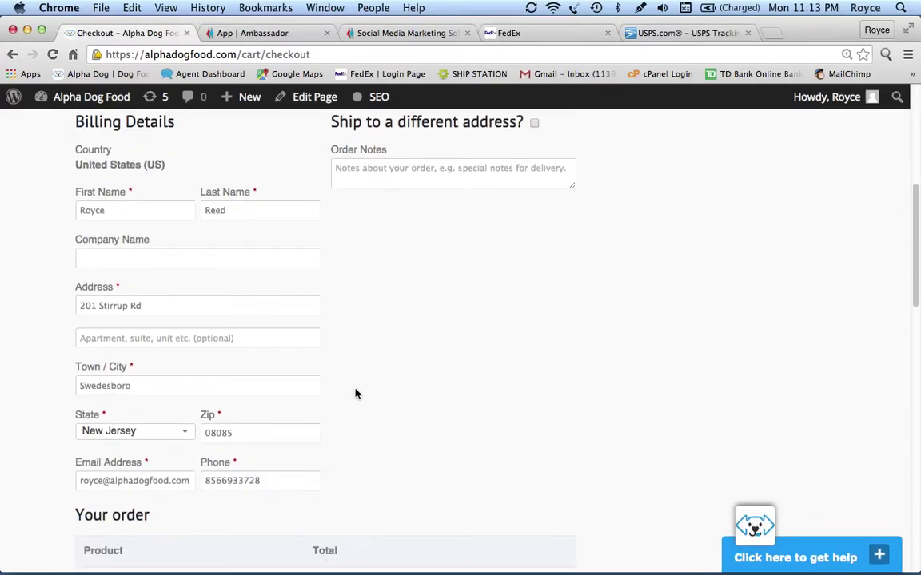
{"action": "left_click_drag", "start_coordinate": [144, 356], "coordinate": [68, 355]}
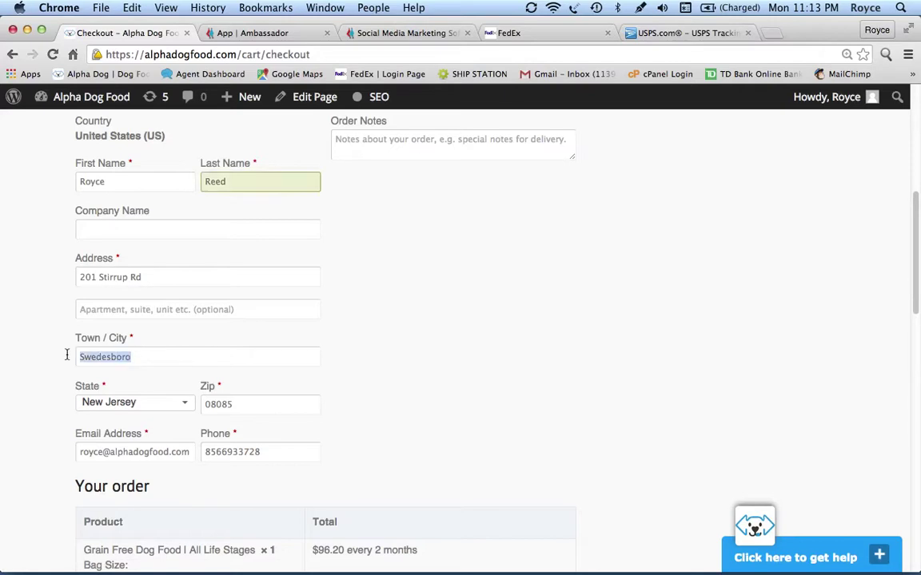
Scroll through the Your order summary down to the payment options
{"action": "scroll", "coordinate": [452, 326], "scroll_direction": "down", "scroll_amount": 8}
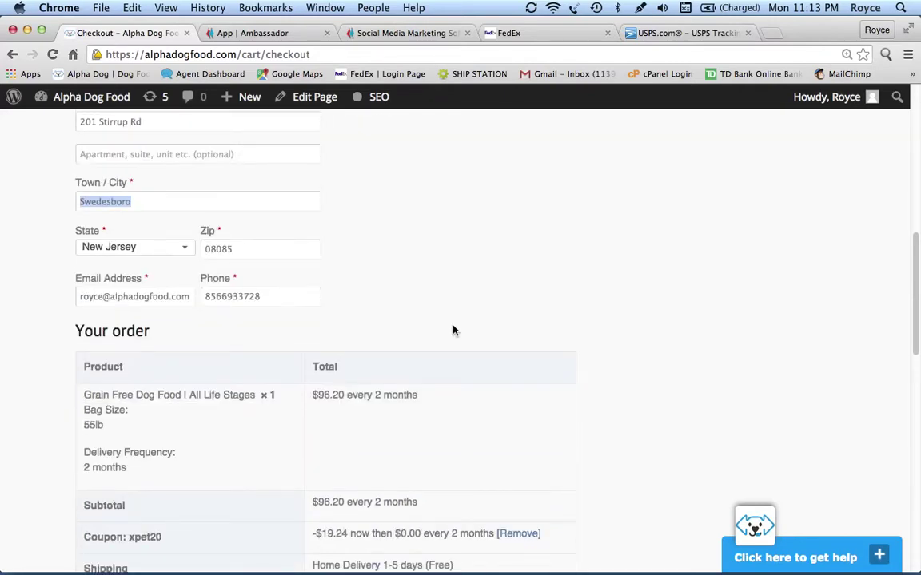
{"action": "scroll", "coordinate": [452, 330], "scroll_direction": "down", "scroll_amount": 6}
{"action": "scroll", "coordinate": [453, 330], "scroll_direction": "down", "scroll_amount": 2}
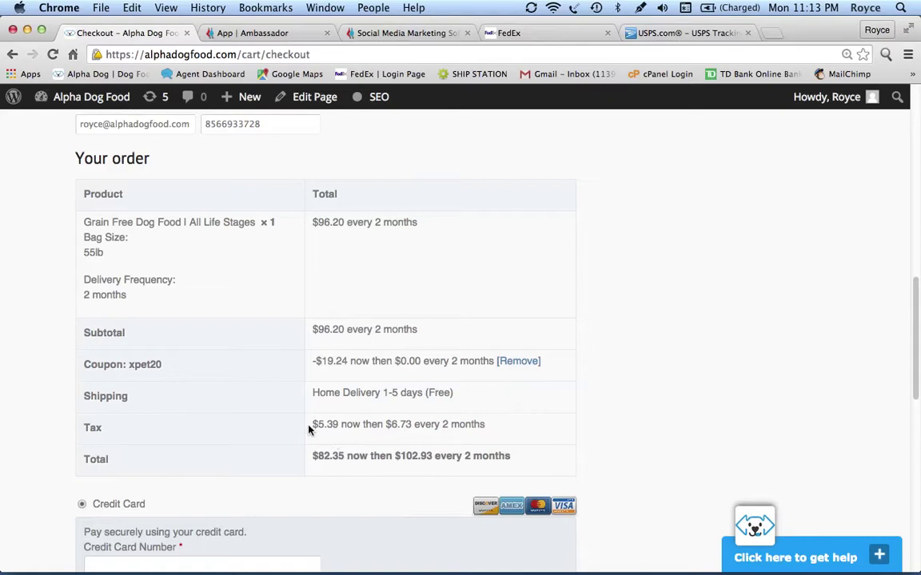
{"action": "scroll", "coordinate": [46, 432], "scroll_direction": "down", "scroll_amount": 1}
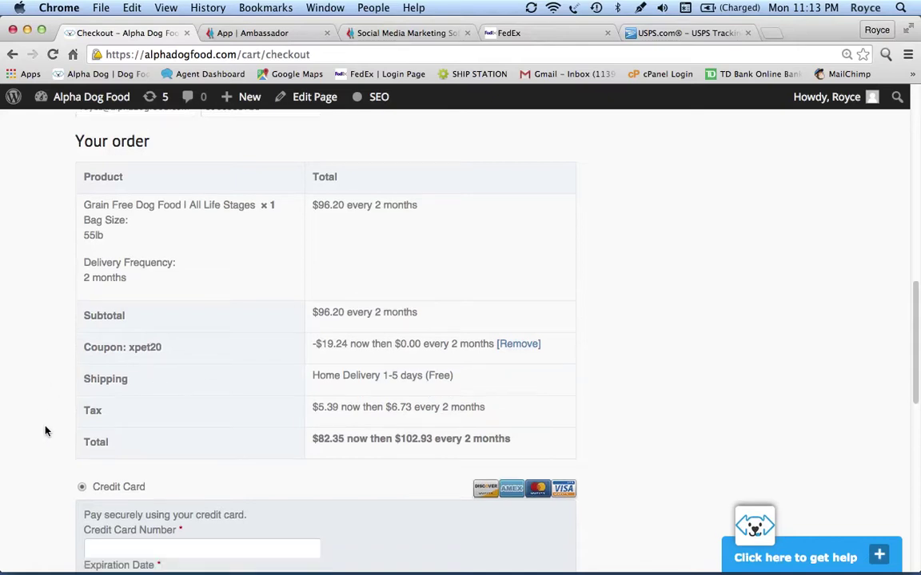
{"action": "scroll", "coordinate": [46, 431], "scroll_direction": "down", "scroll_amount": 2}
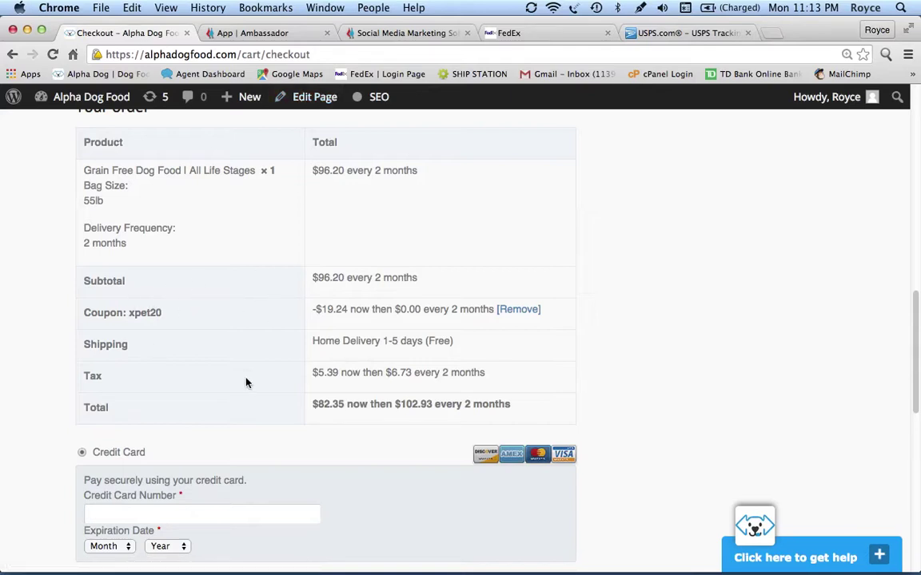
{"action": "scroll", "coordinate": [246, 383], "scroll_direction": "down", "scroll_amount": 1}
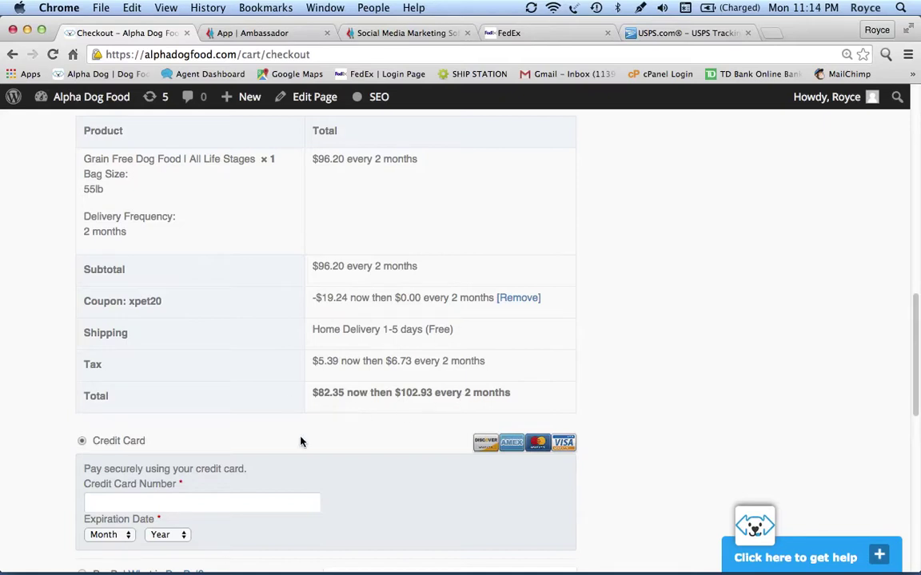
{"action": "scroll", "coordinate": [301, 440], "scroll_direction": "down", "scroll_amount": 3}
{"action": "scroll", "coordinate": [314, 422], "scroll_direction": "down", "scroll_amount": 5}
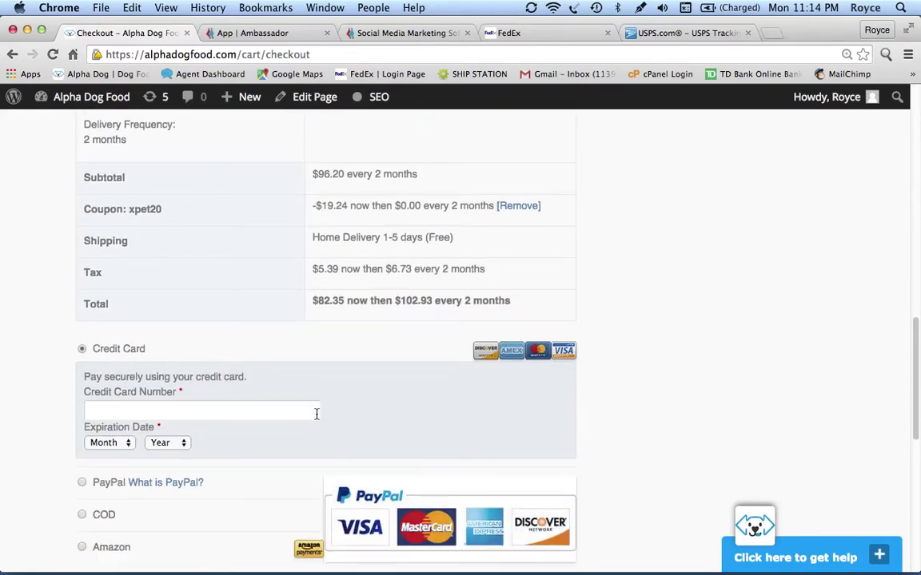
Select COD as the payment method instead of Credit Card
{"action": "scroll", "coordinate": [120, 425], "scroll_direction": "down", "scroll_amount": 5}
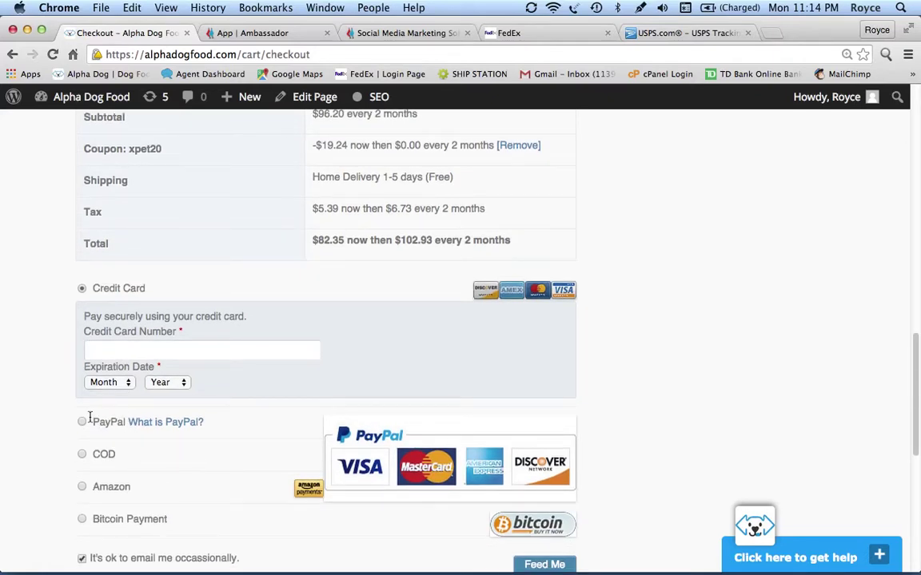
{"action": "scroll", "coordinate": [58, 442], "scroll_direction": "down", "scroll_amount": 3}
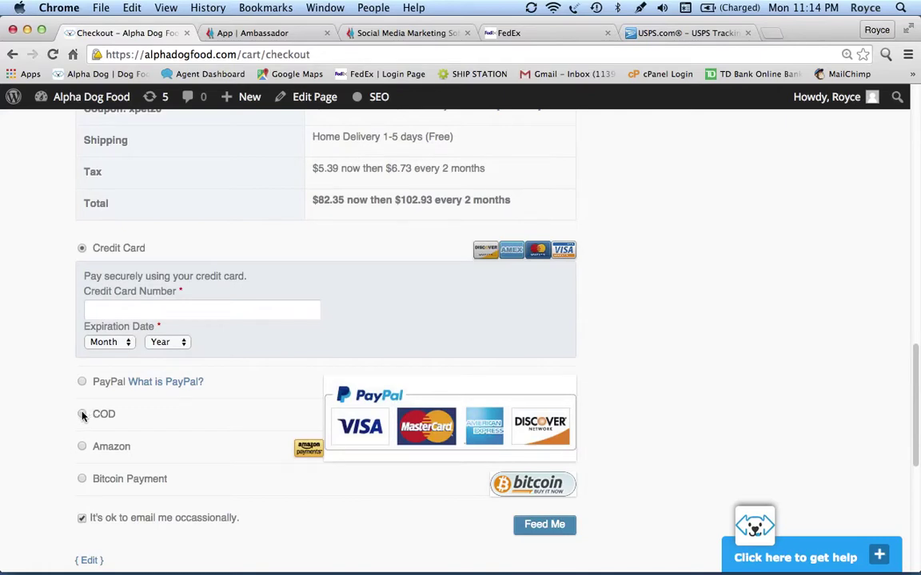
{"action": "left_click", "coordinate": [82, 415]}
Review the mail-a-check instructions and submit the order
{"action": "scroll", "coordinate": [60, 419], "scroll_direction": "down", "scroll_amount": 1}
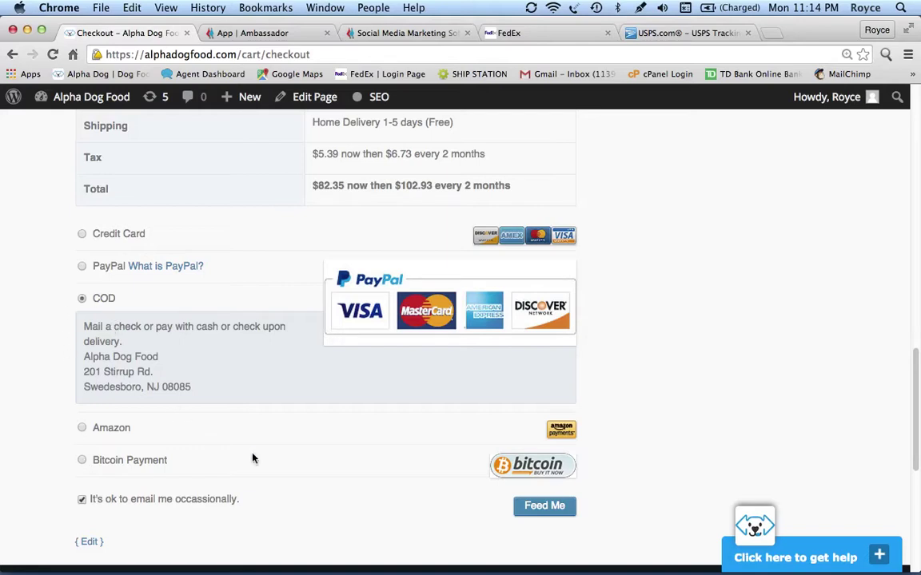
{"action": "scroll", "coordinate": [252, 458], "scroll_direction": "down", "scroll_amount": 1}
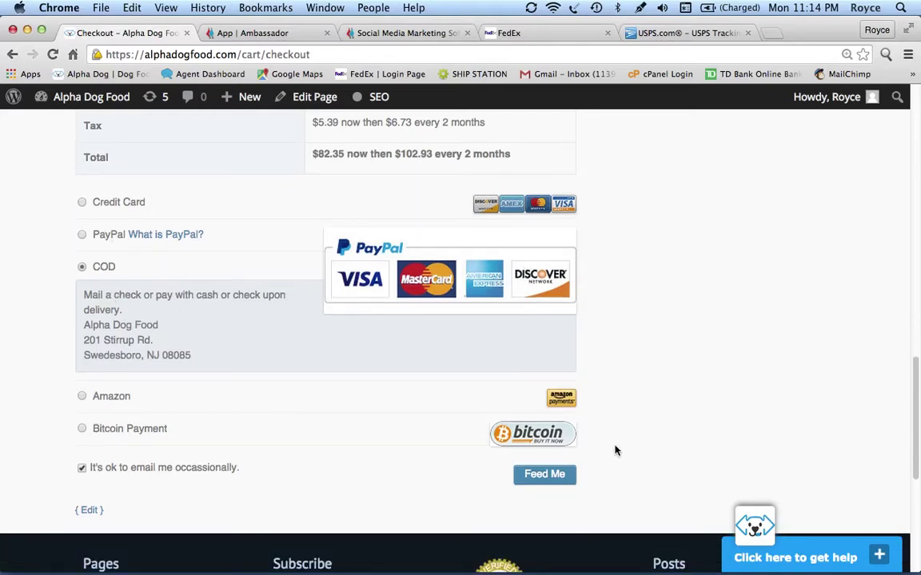
{"action": "left_click", "coordinate": [538, 478]}
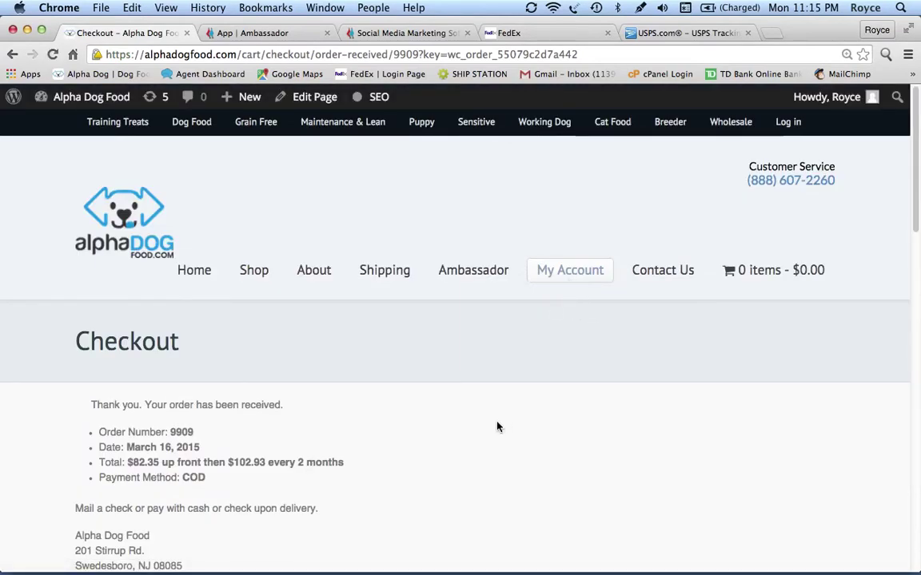
Scroll the order-received page to review the Order Details
{"action": "scroll", "coordinate": [497, 427], "scroll_direction": "down", "scroll_amount": 3}
{"action": "scroll", "coordinate": [567, 280], "scroll_direction": "up", "scroll_amount": 1}
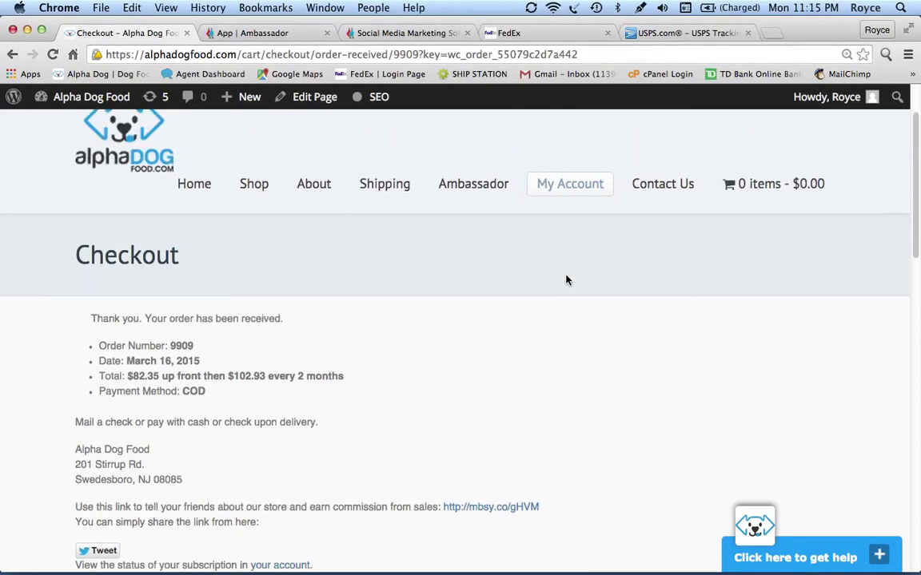
{"action": "scroll", "coordinate": [566, 279], "scroll_direction": "down", "scroll_amount": 5}
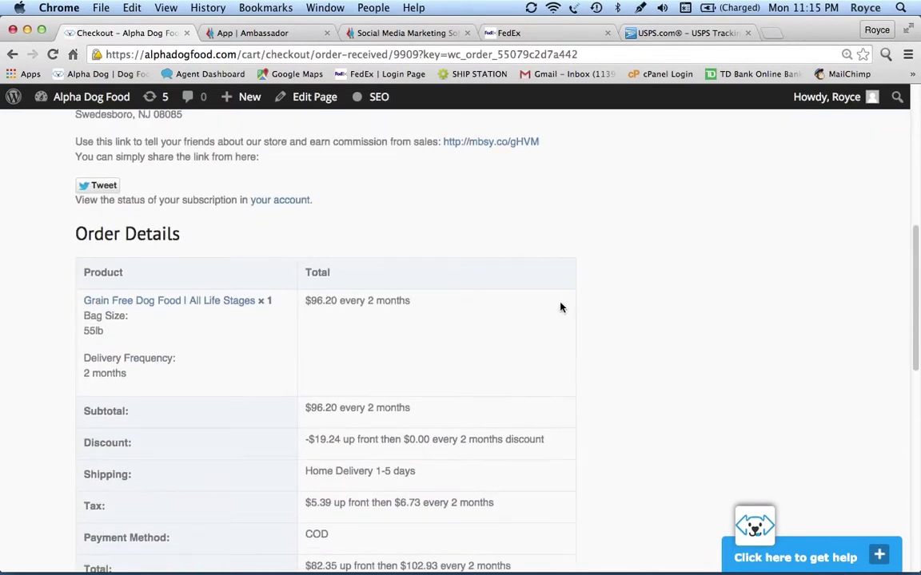
{"action": "scroll", "coordinate": [561, 308], "scroll_direction": "up", "scroll_amount": 10}
Open My Account and review the Grain Free subscription under My Subscriptions and Recent Orders
{"action": "mouse_move", "coordinate": [561, 309]}
{"action": "left_click", "coordinate": [572, 275]}
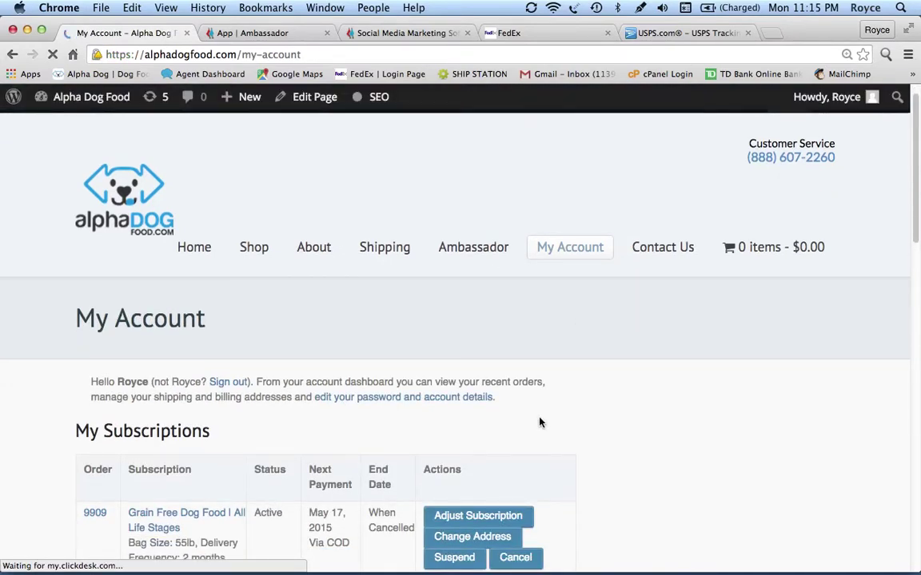
{"action": "scroll", "coordinate": [540, 423], "scroll_direction": "down", "scroll_amount": 5}
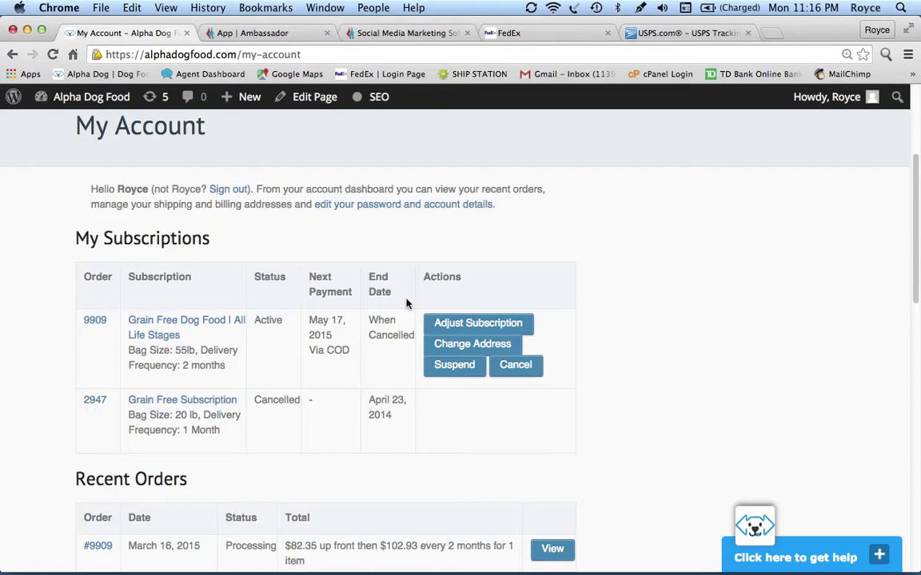
{"action": "scroll", "coordinate": [406, 304], "scroll_direction": "up", "scroll_amount": 2}
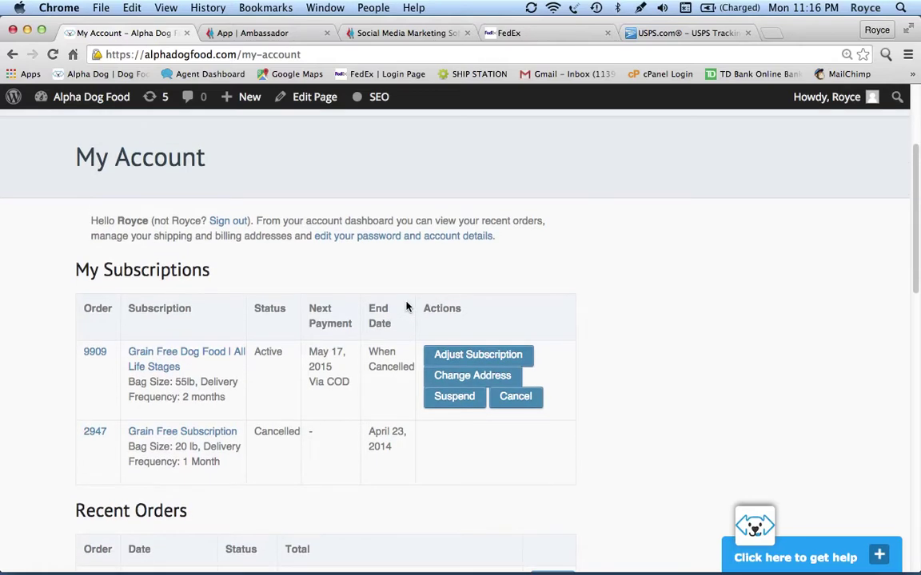
{"action": "scroll", "coordinate": [405, 318], "scroll_direction": "up", "scroll_amount": 5}
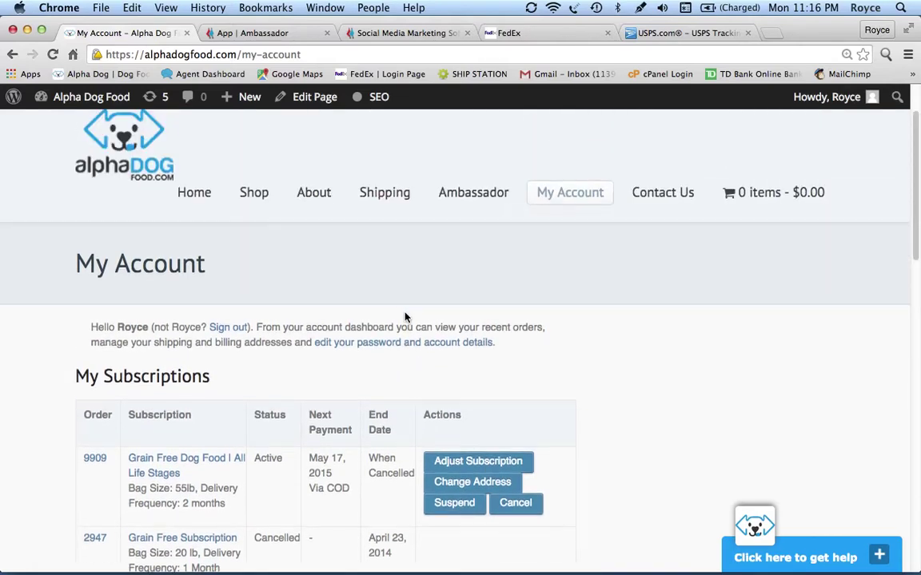
{"action": "scroll", "coordinate": [405, 317], "scroll_direction": "up", "scroll_amount": 1}
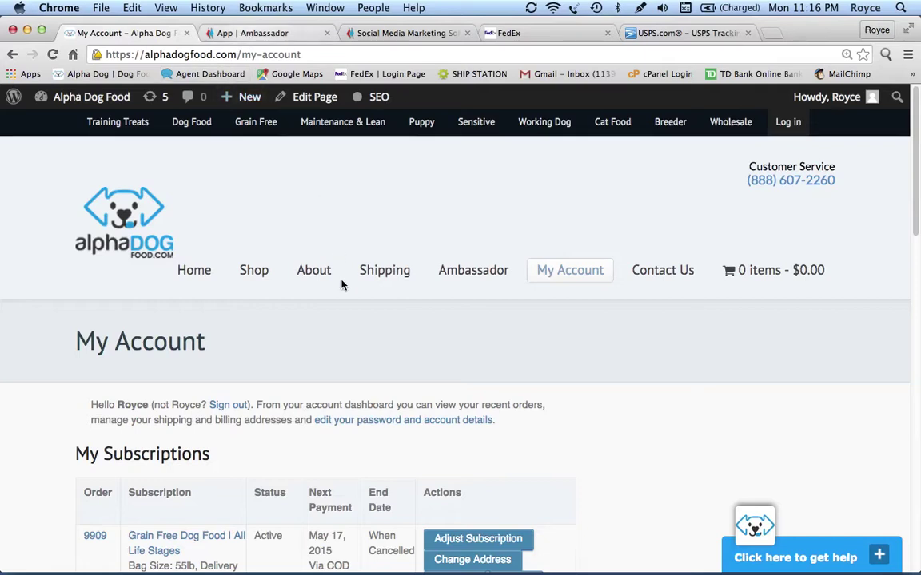
{"action": "mouse_move", "coordinate": [470, 277]}
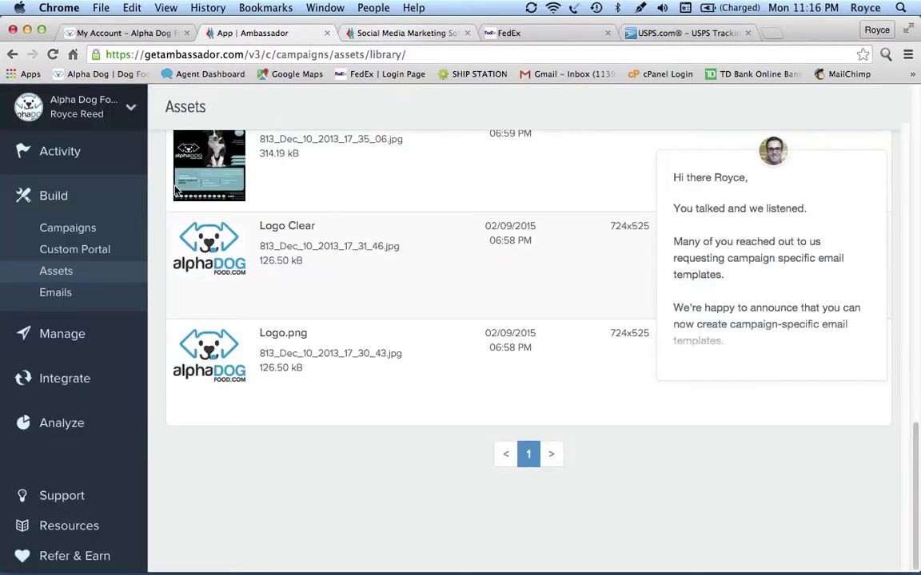
Scroll the 9-item Ambassador asset library back up to the upload area and filter bar
{"action": "mouse_move", "coordinate": [205, 260]}
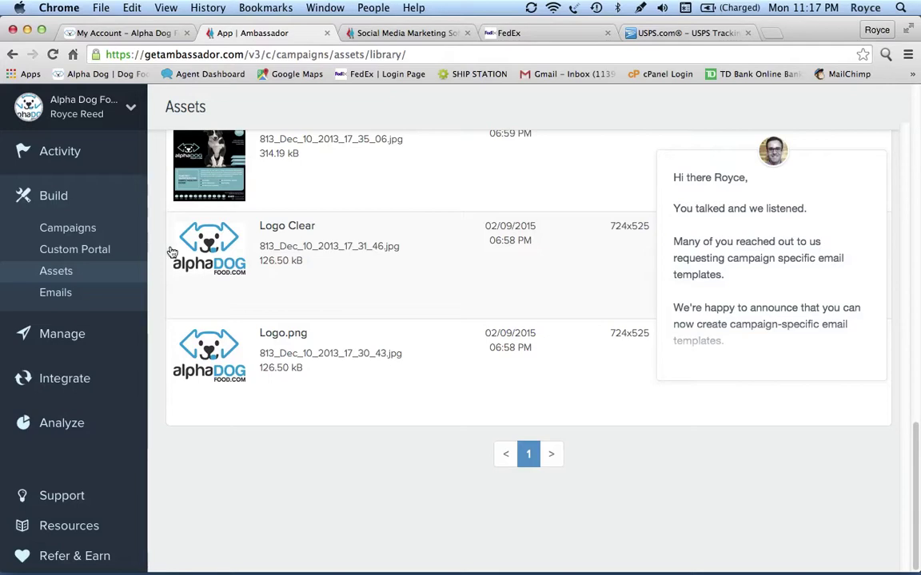
{"action": "scroll", "coordinate": [251, 245], "scroll_direction": "up", "scroll_amount": 8}
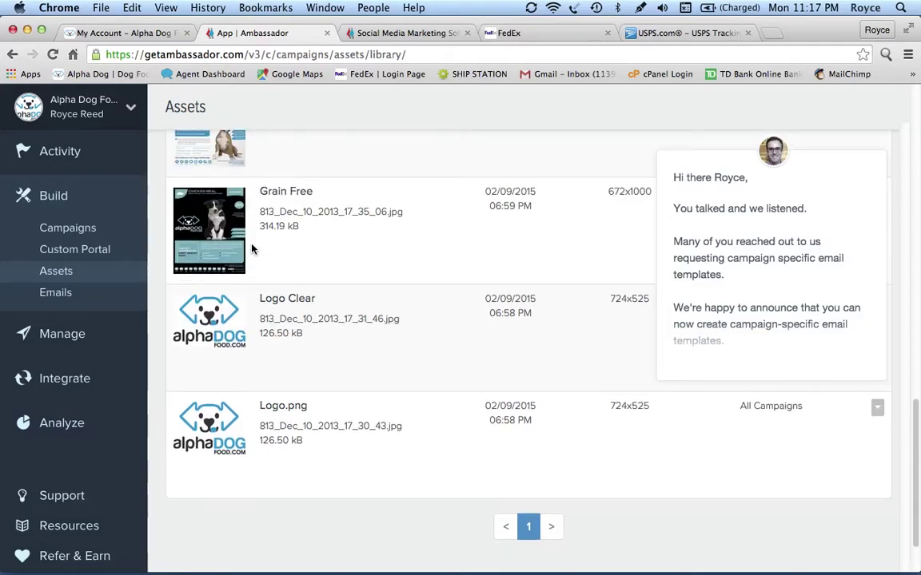
{"action": "scroll", "coordinate": [224, 221], "scroll_direction": "up", "scroll_amount": 4}
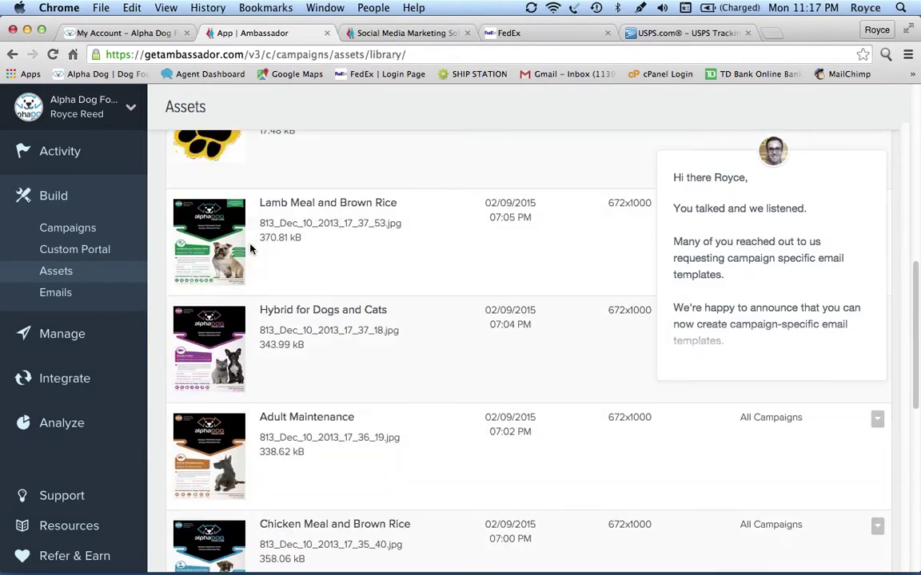
{"action": "scroll", "coordinate": [216, 240], "scroll_direction": "up", "scroll_amount": 2}
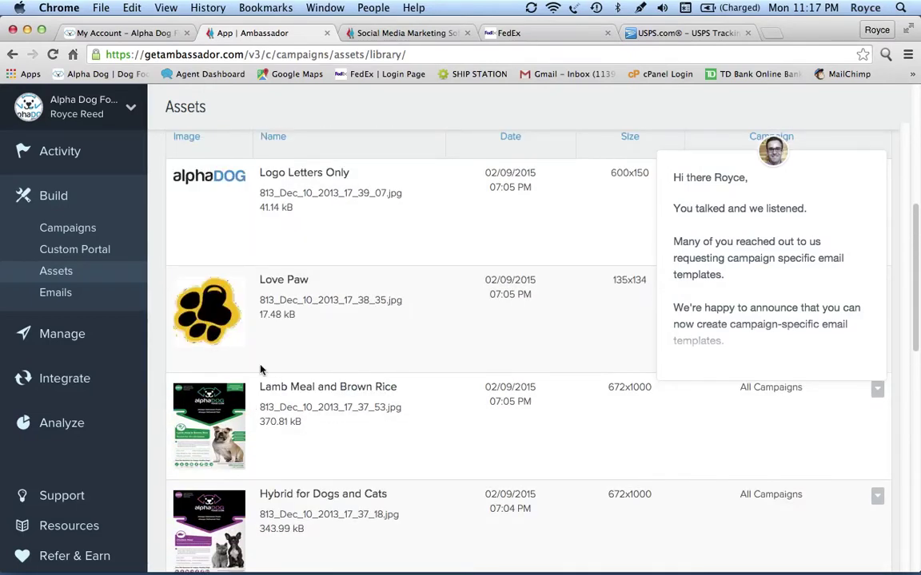
{"action": "scroll", "coordinate": [216, 240], "scroll_direction": "up", "scroll_amount": 4}
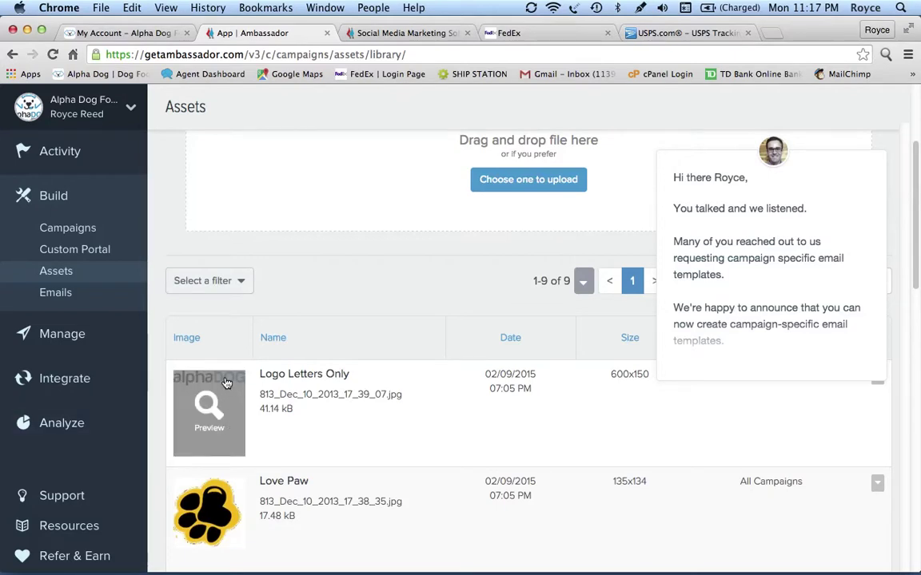
{"action": "mouse_move", "coordinate": [206, 534]}
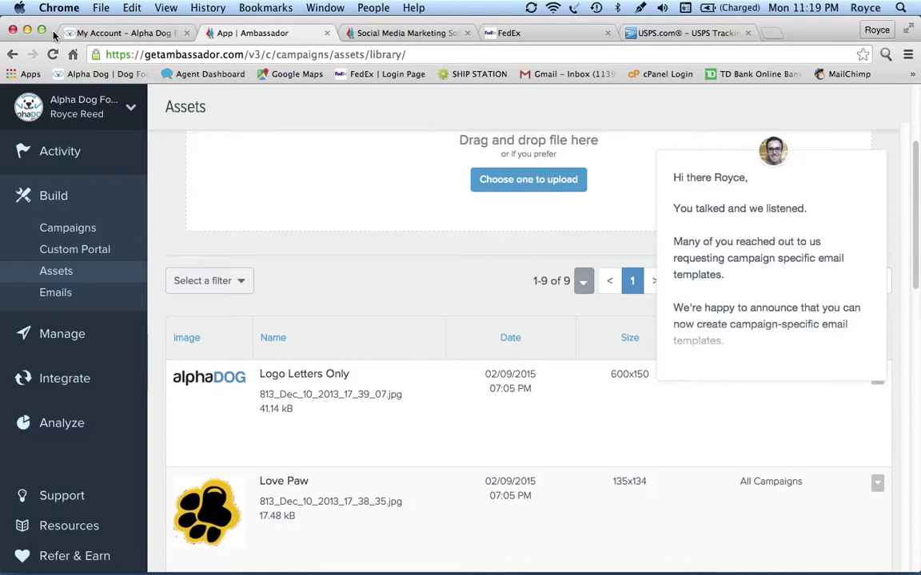
Bring back the 'My Account – Alpha Dog' tab showing the Active Grain Free Dog Food subscription
{"action": "key", "text": "super+ctrl+Escape"}
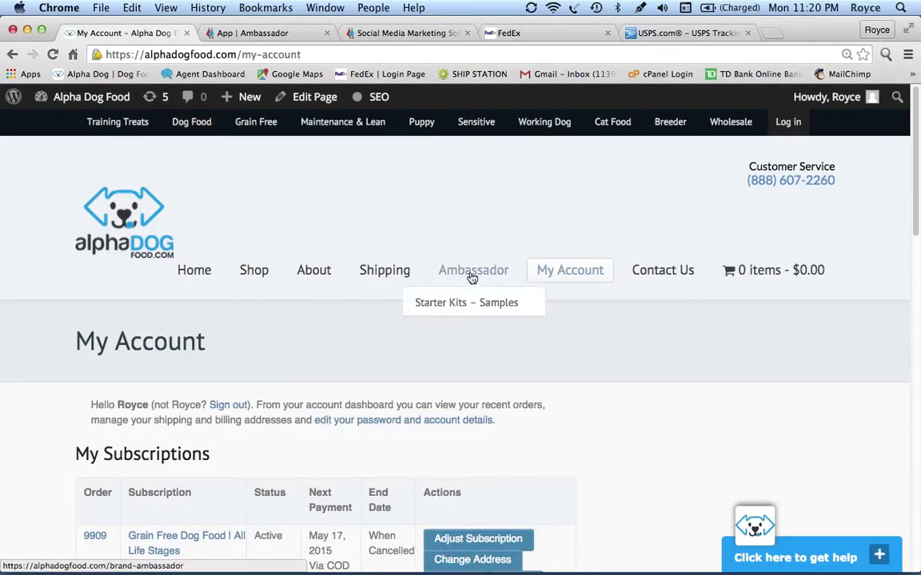
Open the Brand Ambassador page and read down to its sign-up form
{"action": "left_click", "coordinate": [473, 277]}
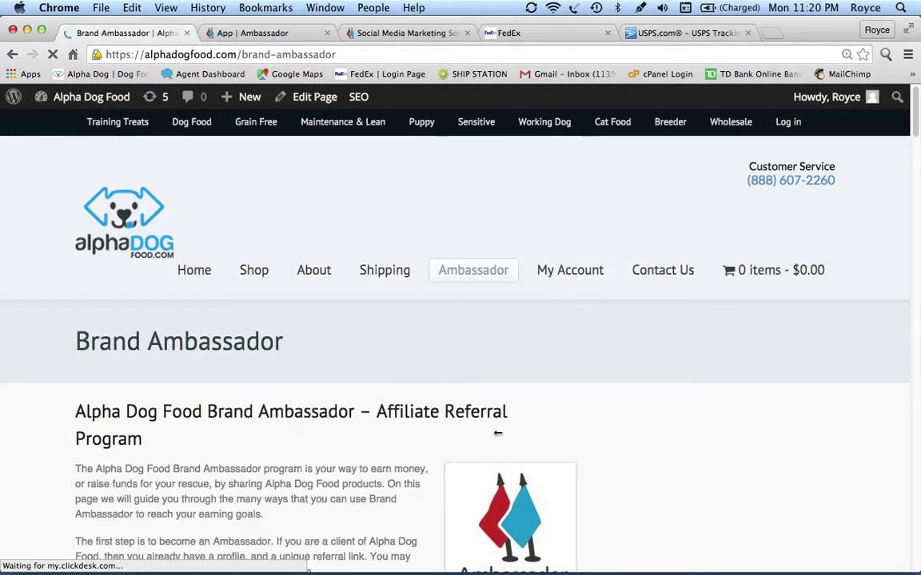
{"action": "scroll", "coordinate": [917, 117], "scroll_direction": "down", "scroll_amount": 2}
{"action": "scroll", "coordinate": [712, 248], "scroll_direction": "down", "scroll_amount": 5}
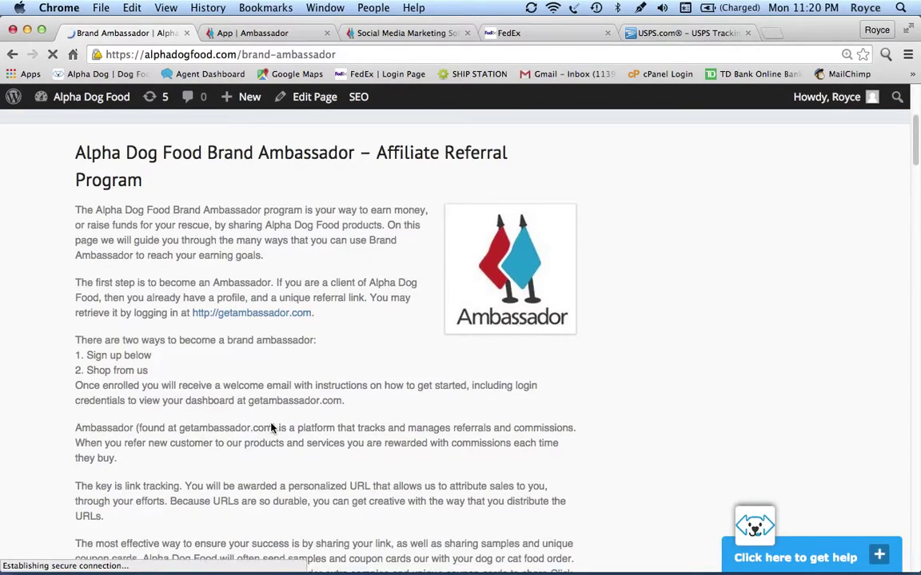
{"action": "scroll", "coordinate": [272, 429], "scroll_direction": "down", "scroll_amount": 10}
{"action": "scroll", "coordinate": [271, 429], "scroll_direction": "down", "scroll_amount": 5}
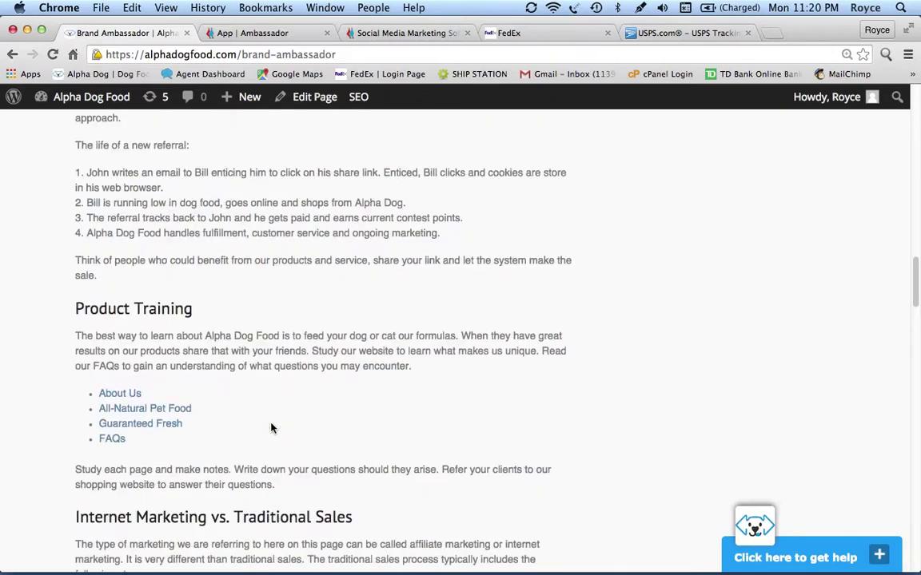
{"action": "scroll", "coordinate": [271, 429], "scroll_direction": "down", "scroll_amount": 5}
{"action": "scroll", "coordinate": [271, 428], "scroll_direction": "down", "scroll_amount": 10}
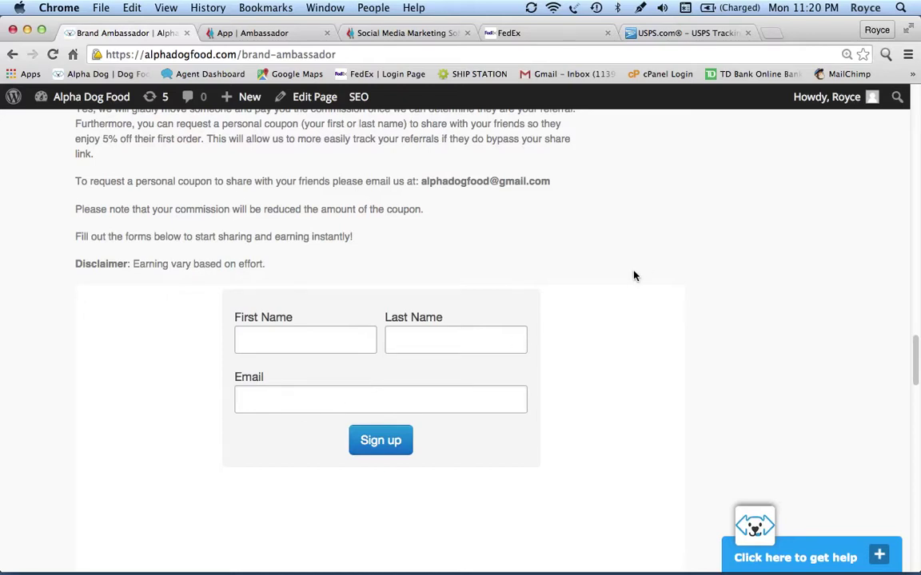
Scroll the Brand Ambassador page back up to the Tracking section
{"action": "scroll", "coordinate": [634, 276], "scroll_direction": "up", "scroll_amount": 4}
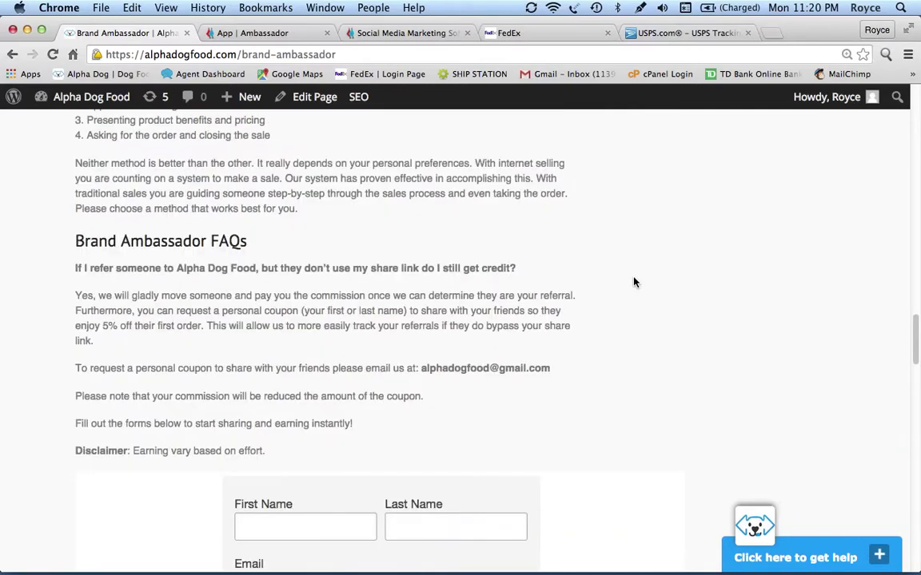
{"action": "scroll", "coordinate": [634, 282], "scroll_direction": "up", "scroll_amount": 2}
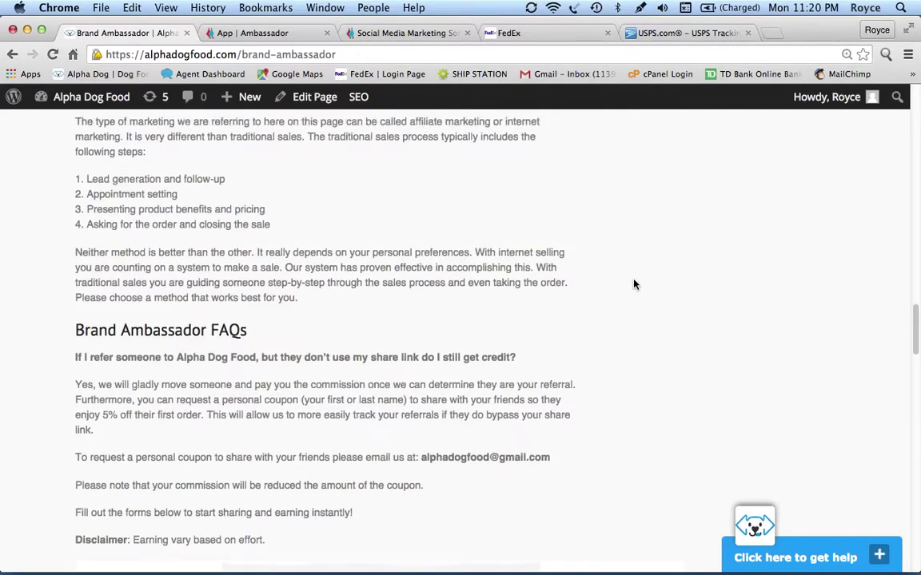
{"action": "scroll", "coordinate": [634, 284], "scroll_direction": "up", "scroll_amount": 7}
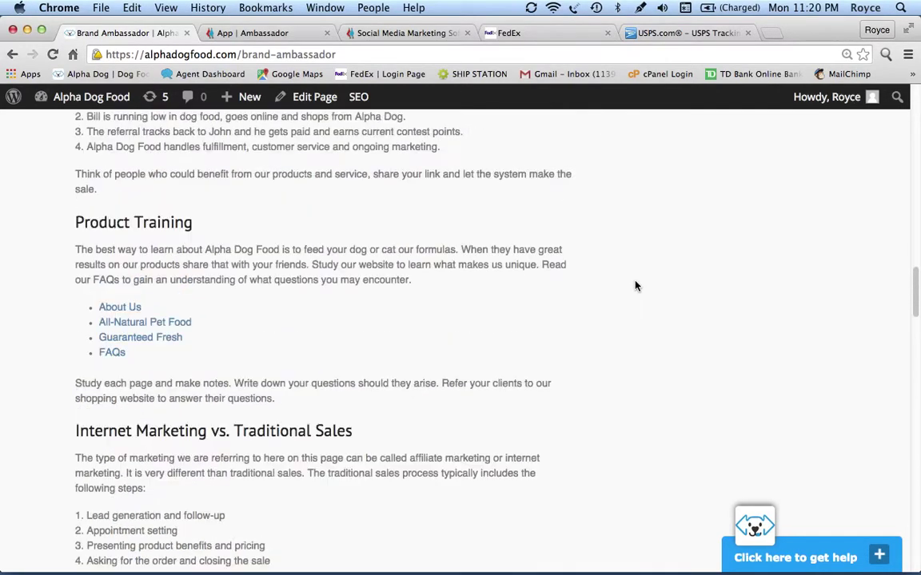
{"action": "scroll", "coordinate": [636, 286], "scroll_direction": "up", "scroll_amount": 8}
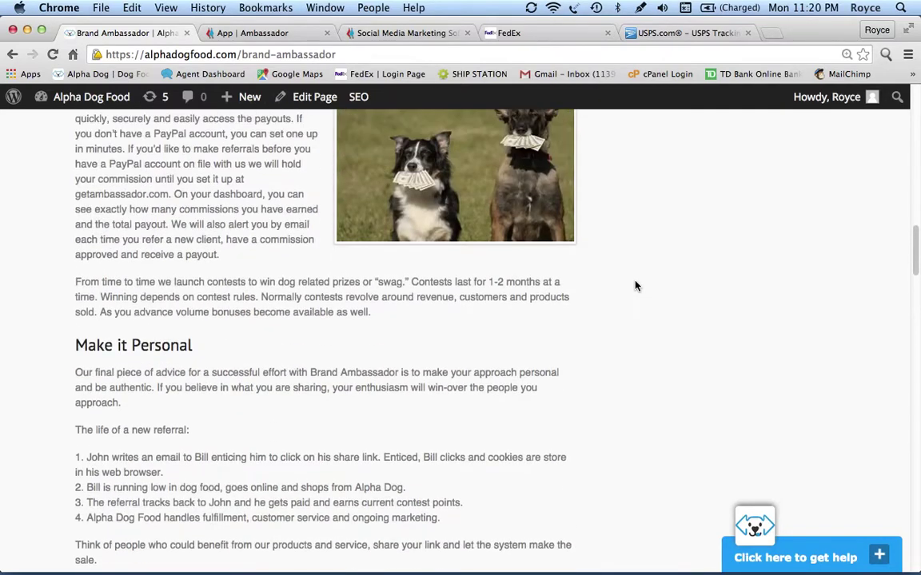
{"action": "scroll", "coordinate": [636, 285], "scroll_direction": "up", "scroll_amount": 3}
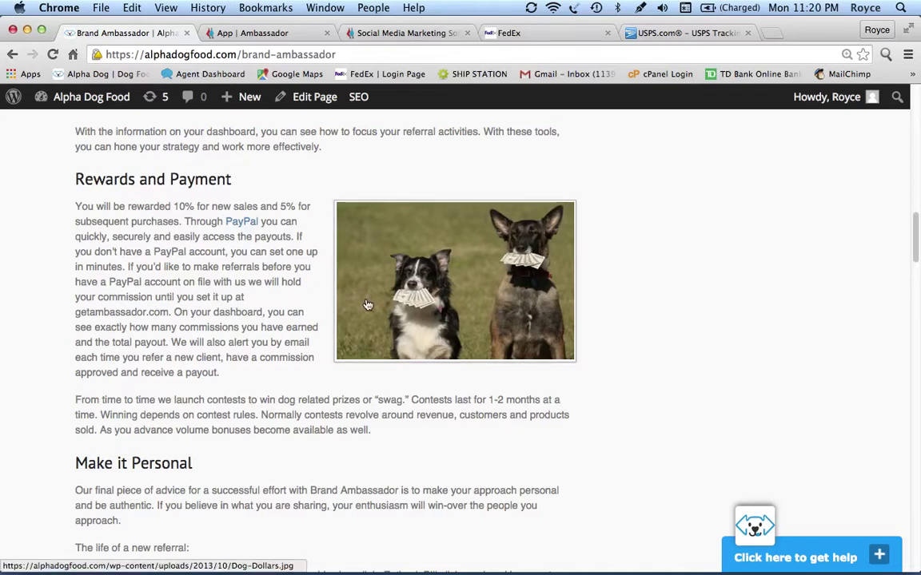
{"action": "scroll", "coordinate": [626, 250], "scroll_direction": "up", "scroll_amount": 3}
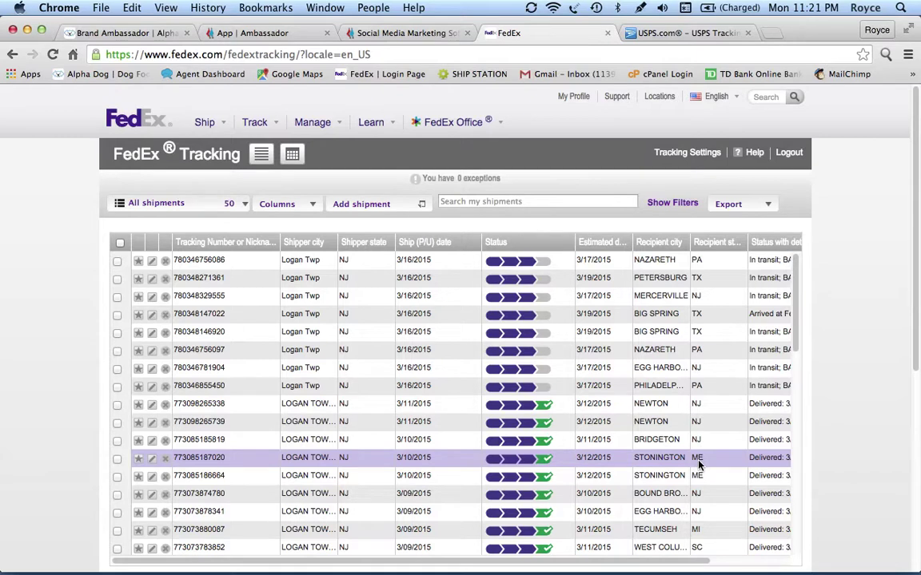
Scroll down the USPS Tracking page and back up to its empty tracking number box
{"action": "scroll", "coordinate": [699, 543], "scroll_direction": "down", "scroll_amount": 1}
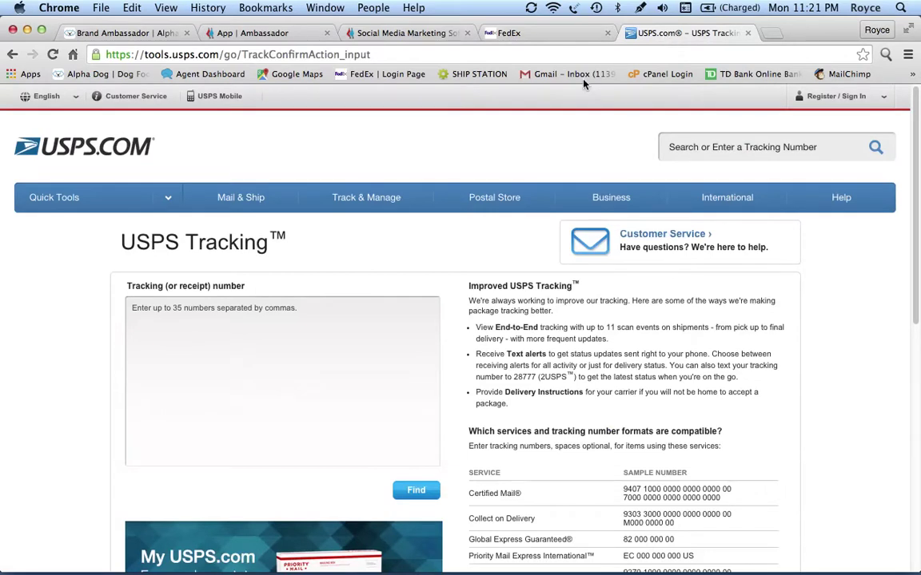
{"action": "scroll", "coordinate": [46, 343], "scroll_direction": "down", "scroll_amount": 2}
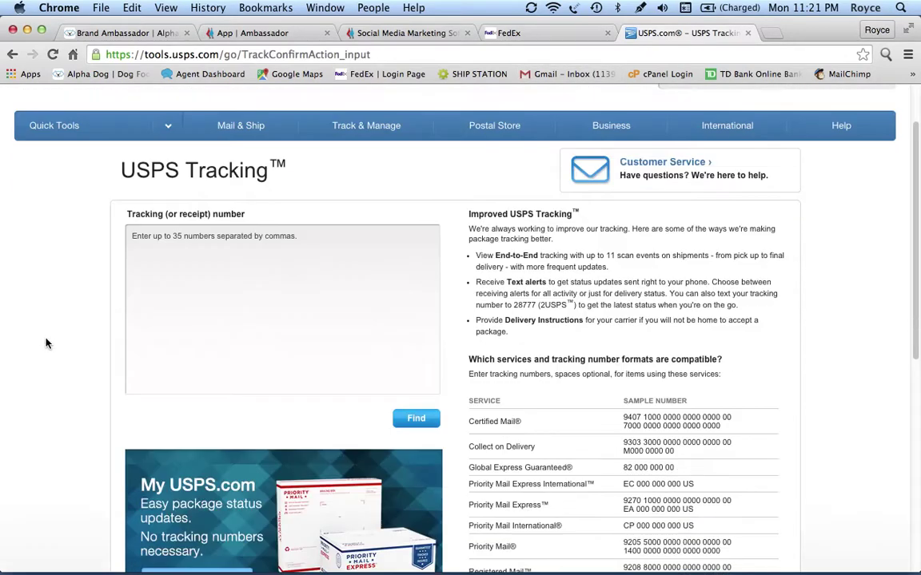
{"action": "scroll", "coordinate": [46, 344], "scroll_direction": "down", "scroll_amount": 4}
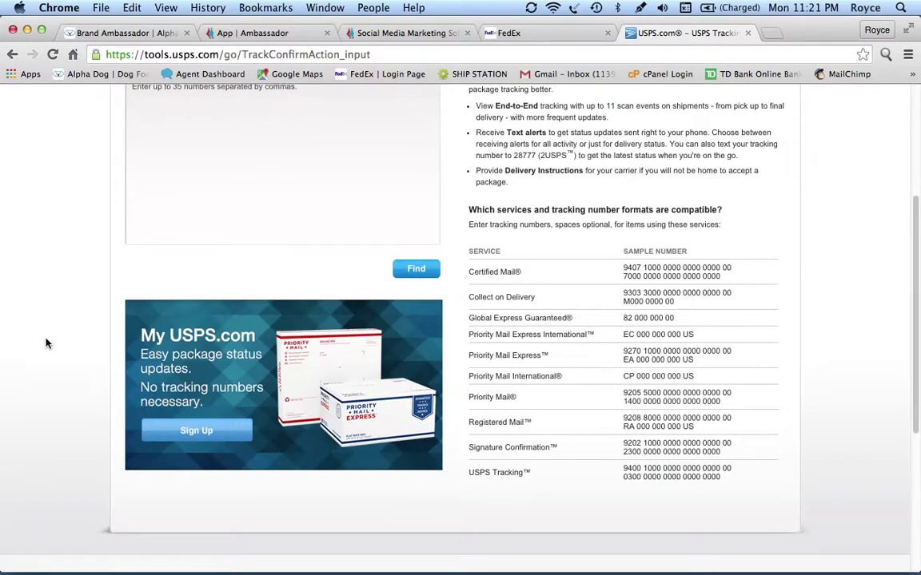
{"action": "scroll", "coordinate": [46, 344], "scroll_direction": "up", "scroll_amount": 3}
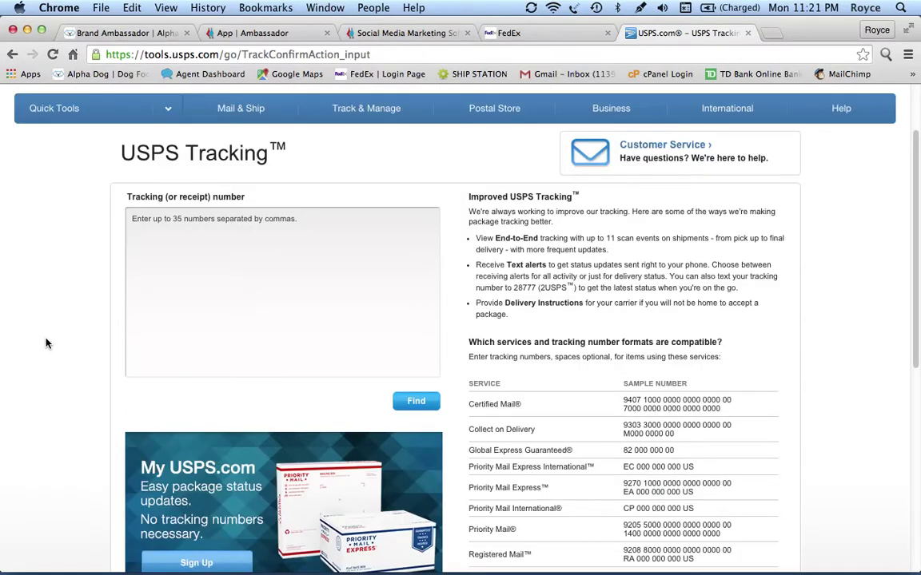
{"action": "scroll", "coordinate": [46, 344], "scroll_direction": "up", "scroll_amount": 2}
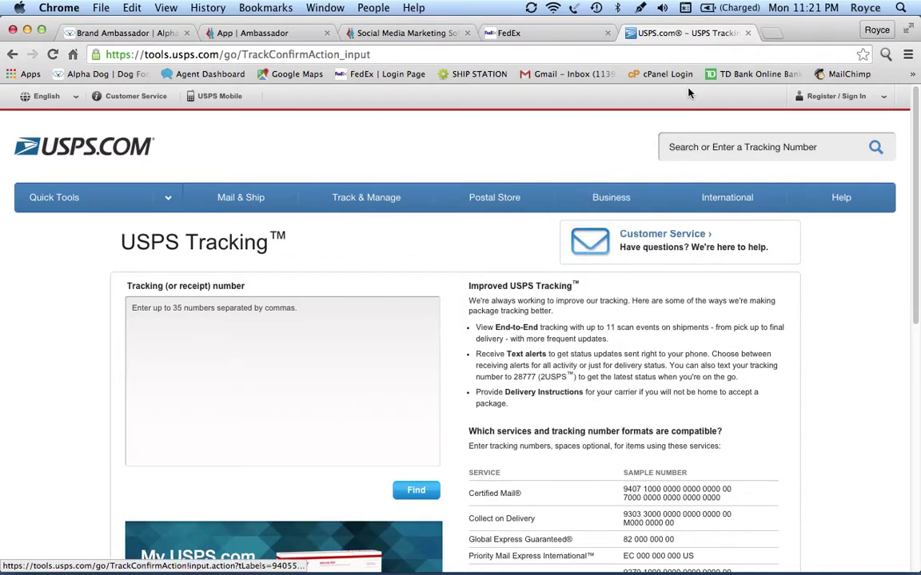
Close the USPS tab and scroll the Brand Ambassador page back to its top
{"action": "left_click", "coordinate": [747, 34]}
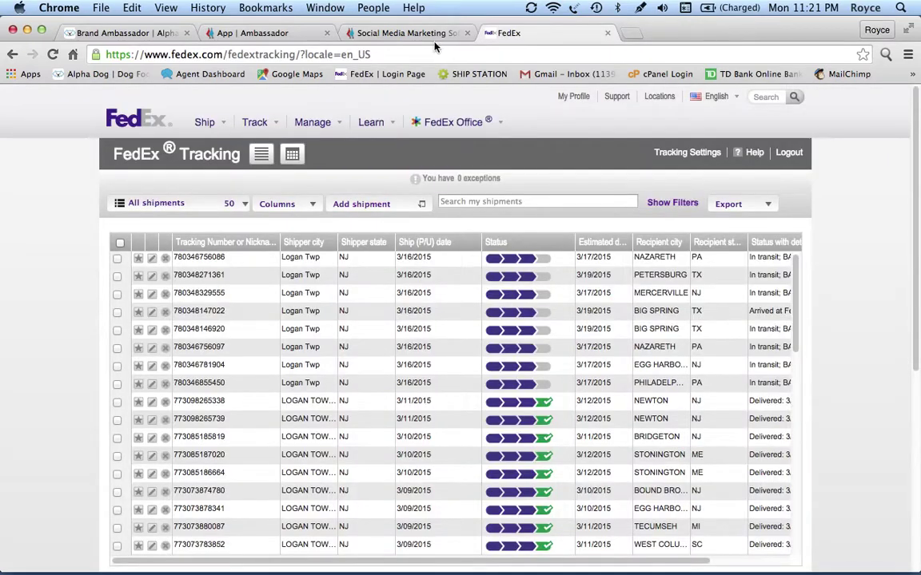
{"action": "left_click", "coordinate": [141, 32]}
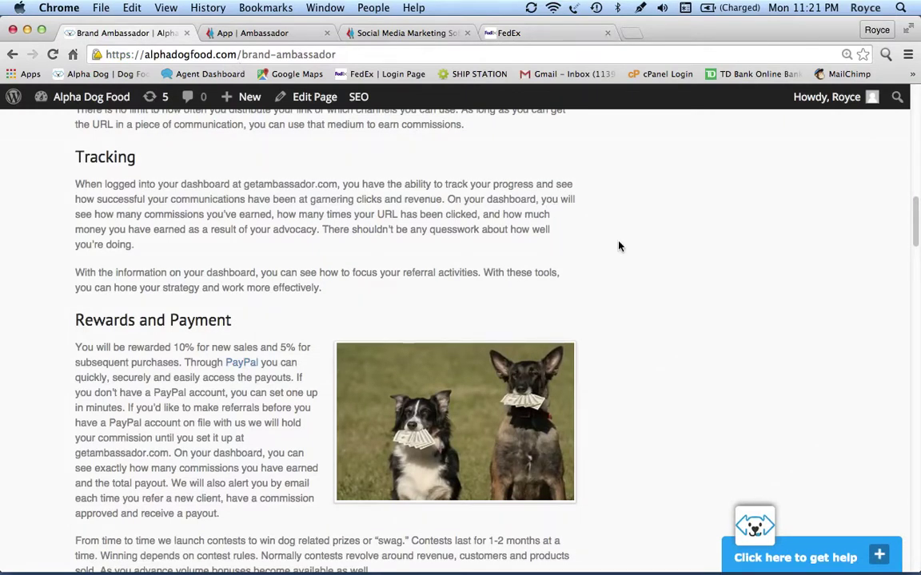
{"action": "scroll", "coordinate": [621, 243], "scroll_direction": "up", "scroll_amount": 5}
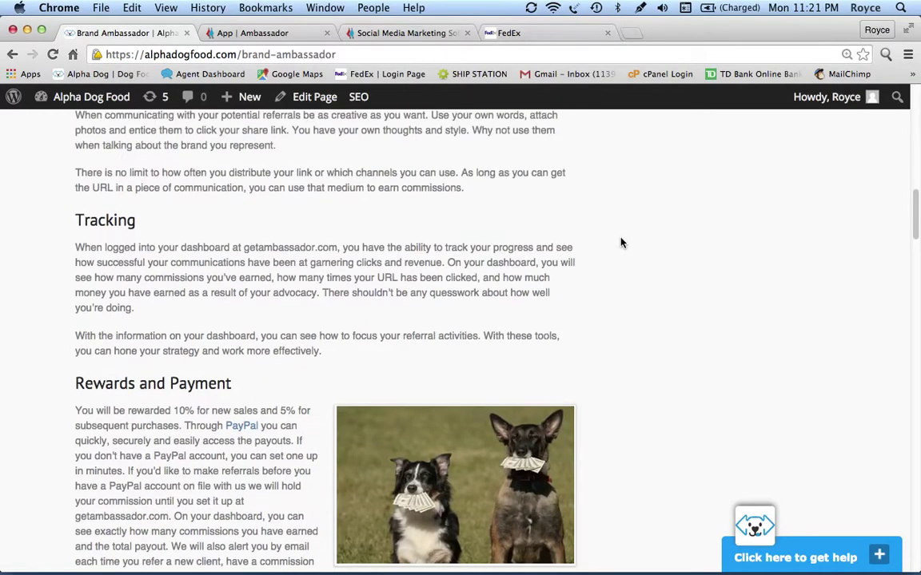
{"action": "scroll", "coordinate": [621, 243], "scroll_direction": "up", "scroll_amount": 10}
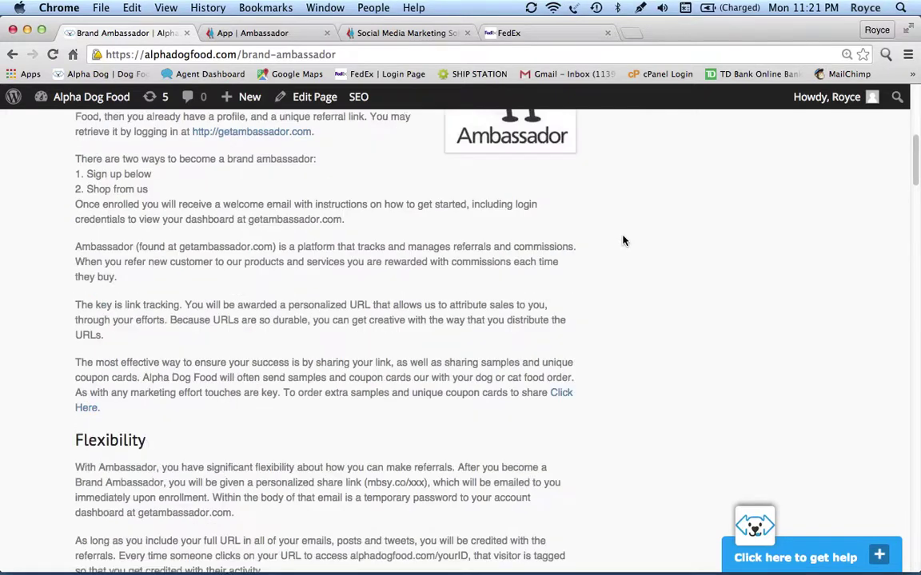
{"action": "scroll", "coordinate": [624, 239], "scroll_direction": "up", "scroll_amount": 5}
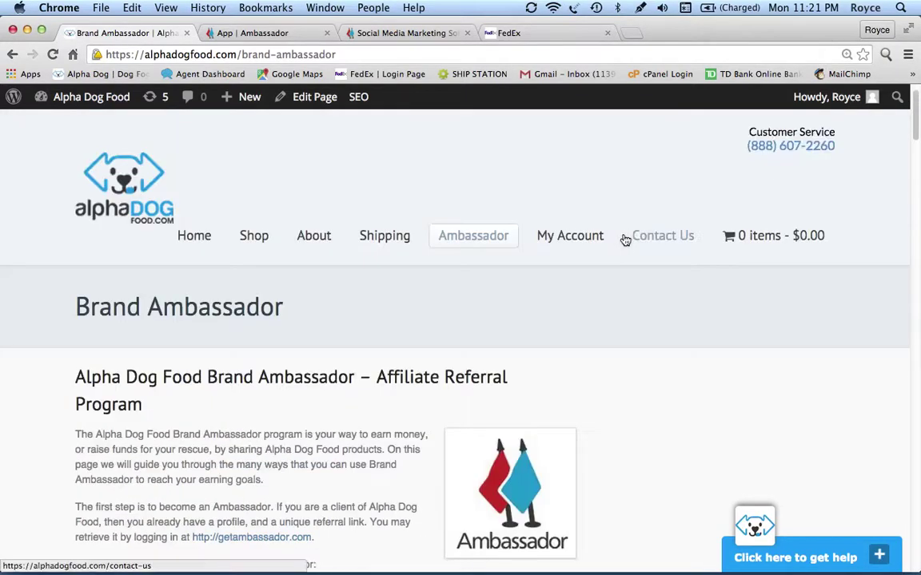